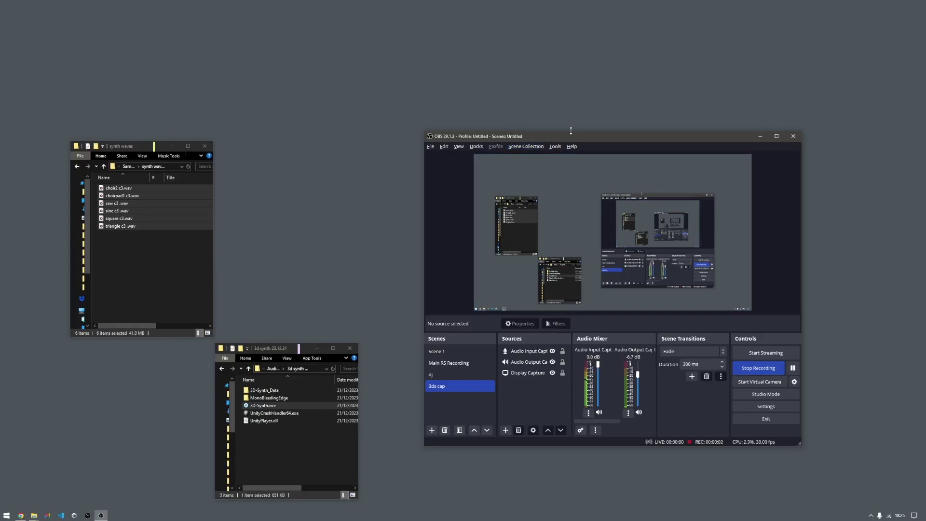
Launch 3D-Synth.exe from the 3d synth folder and activate the synth workspace.
click(263, 405)
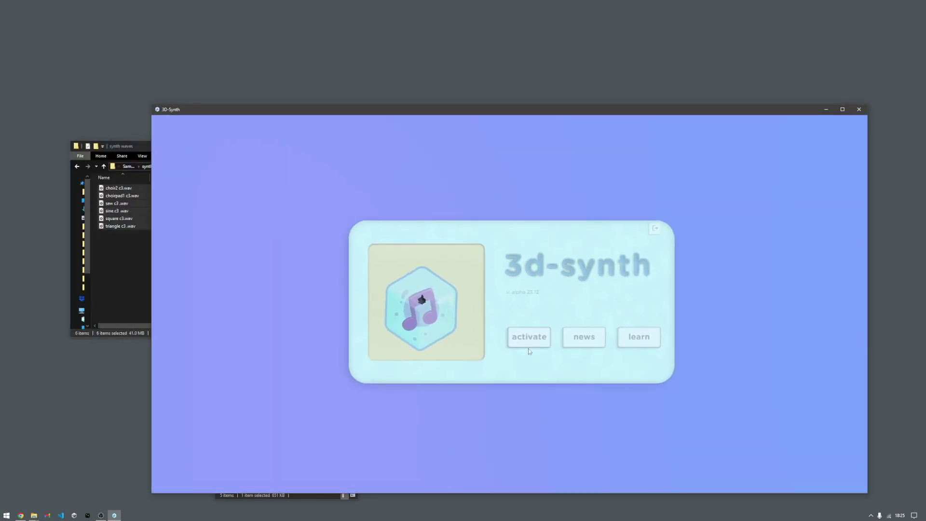
click(529, 336)
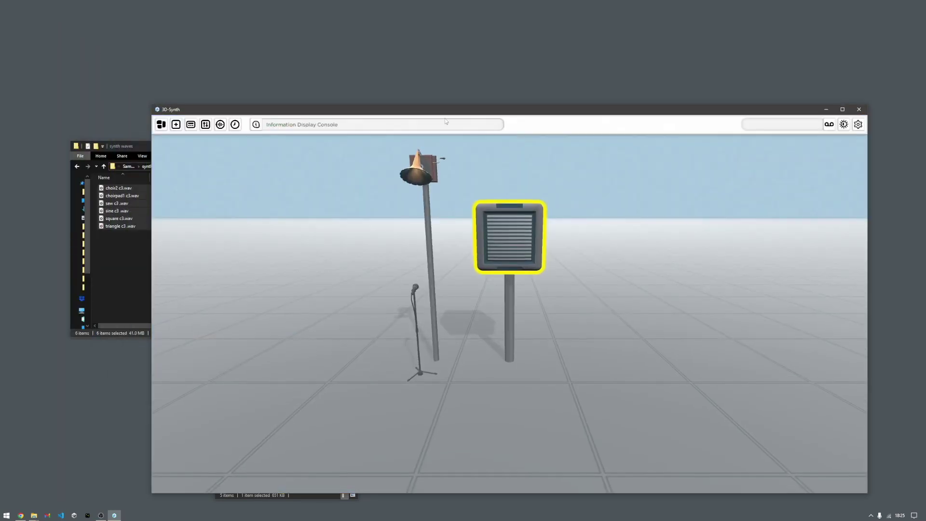
Minimize the 3d synth folder window, then resize and position the synth window so the synth waves folder stays accessible beside it.
drag(163, 110, 295, 86)
drag(419, 87, 389, 91)
click(259, 353)
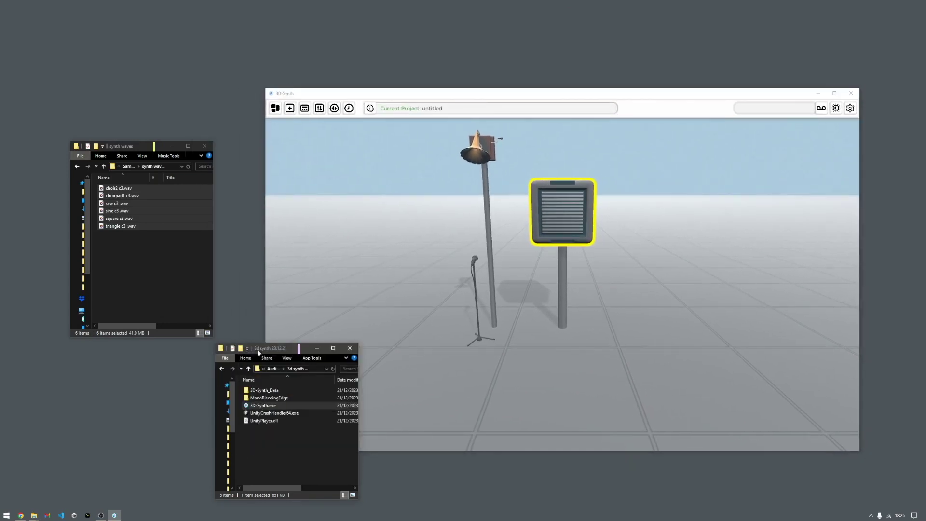
click(317, 348)
drag(534, 89, 240, 354)
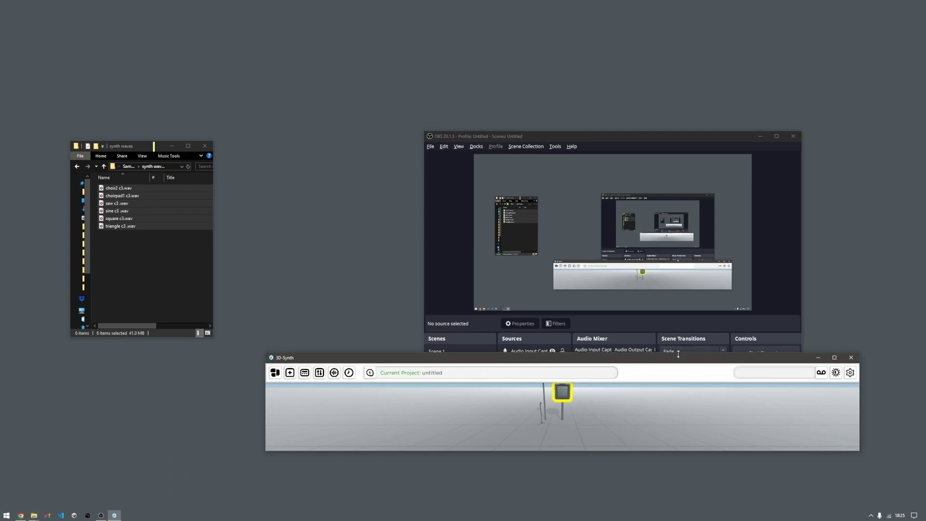
drag(682, 359, 554, 40)
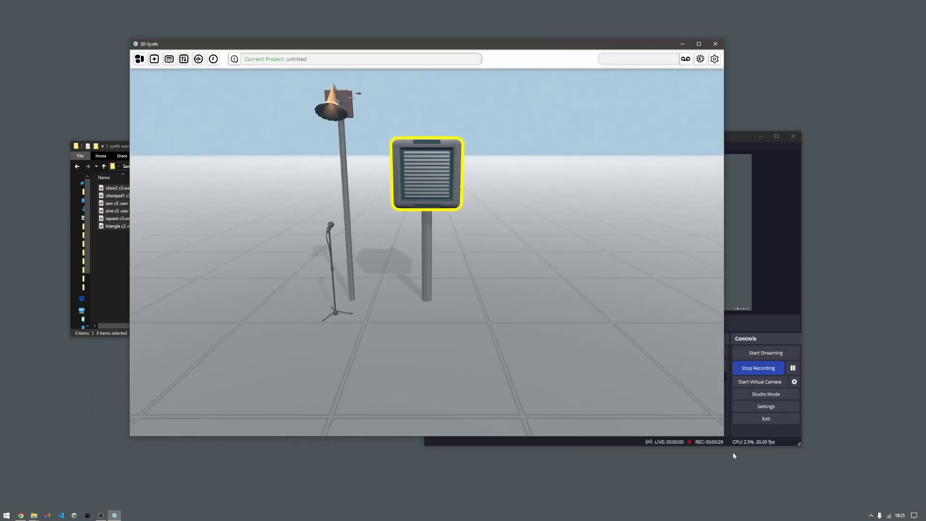
drag(724, 437, 803, 462)
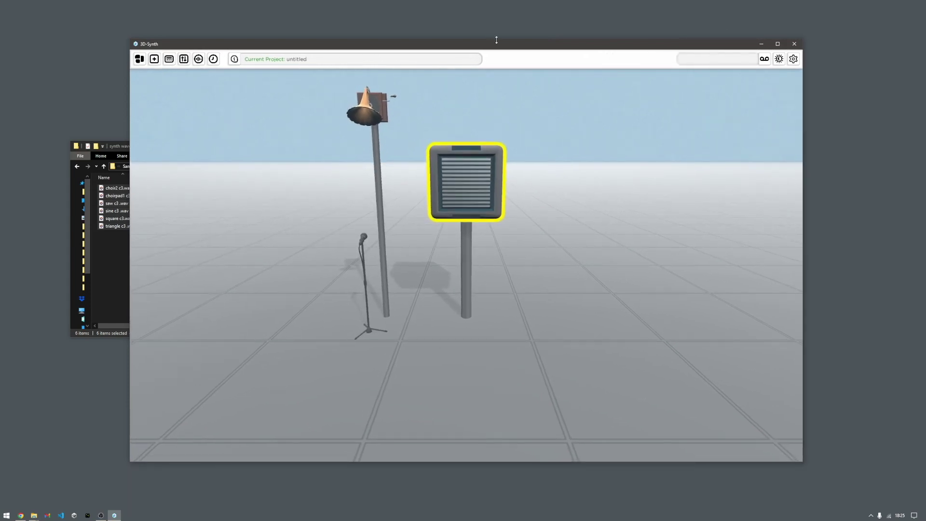
drag(497, 40, 542, 94)
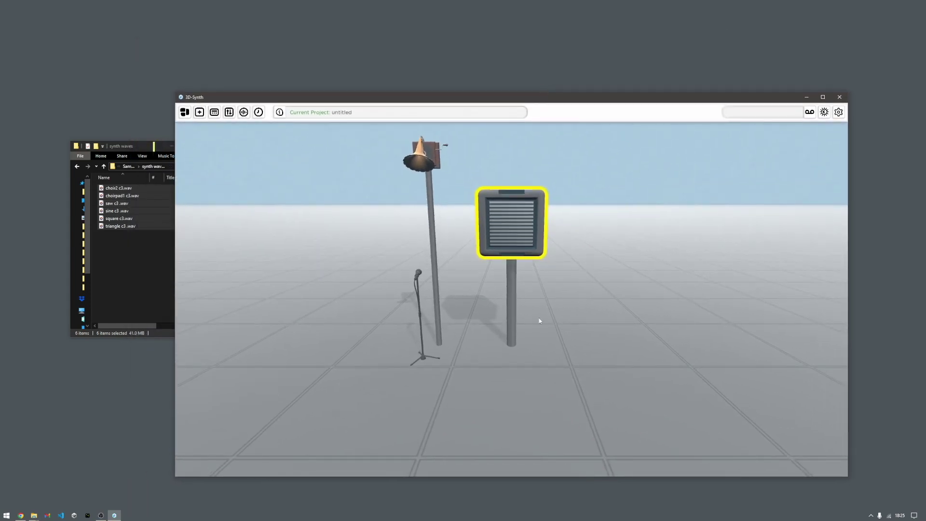
Fly around the scene to examine the speaker cube, horn and microphone from different sides and distances.
key(e)
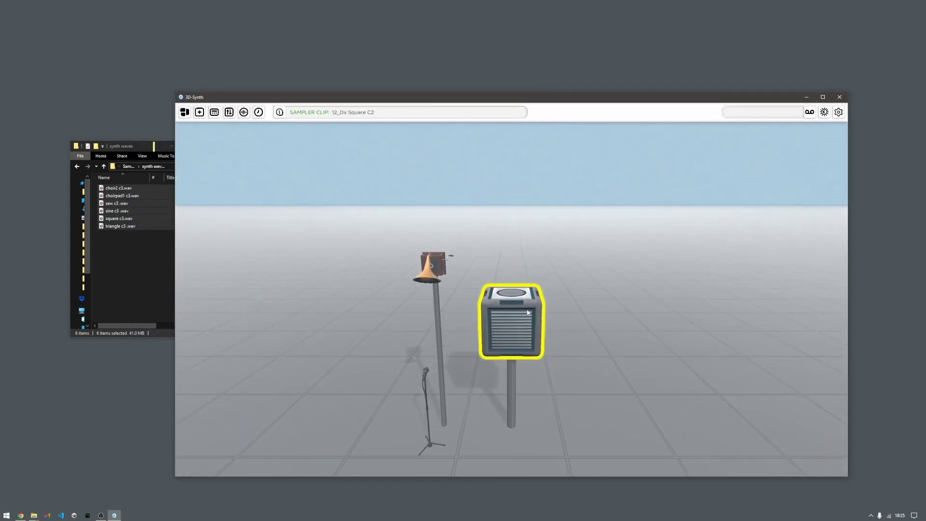
key(e)
key(a)
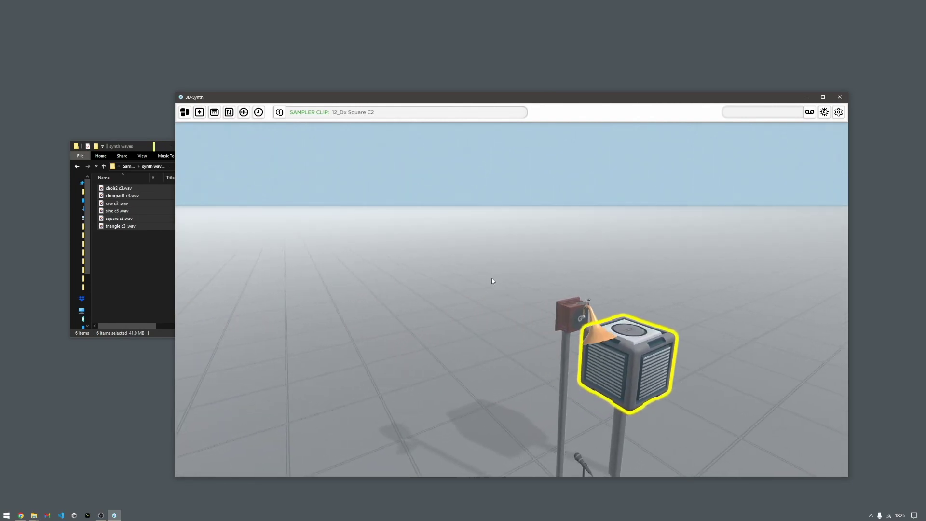
key(e)
key(s)
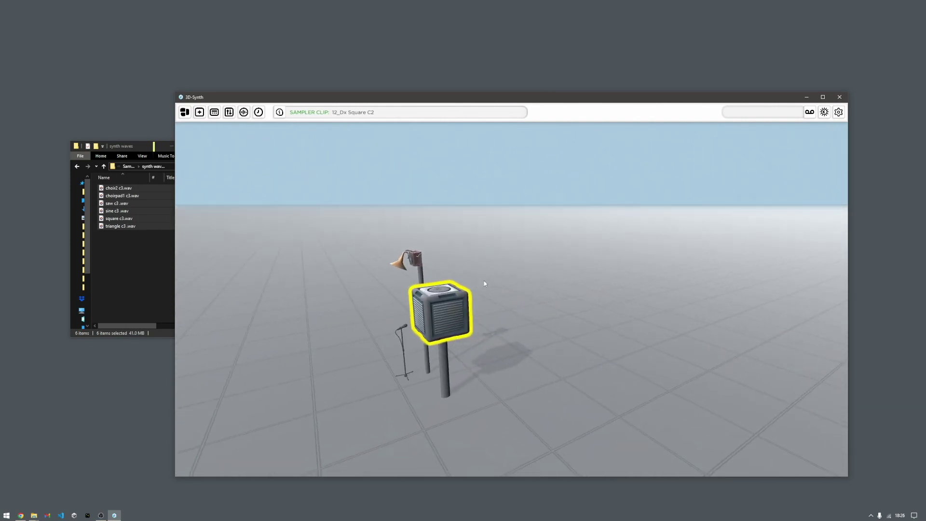
key(q)
key(d)
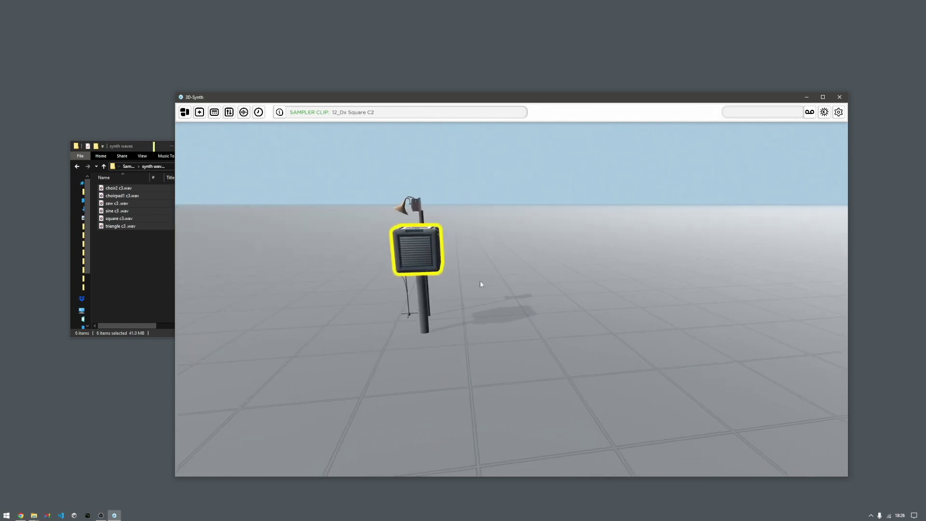
key(a)
key(e)
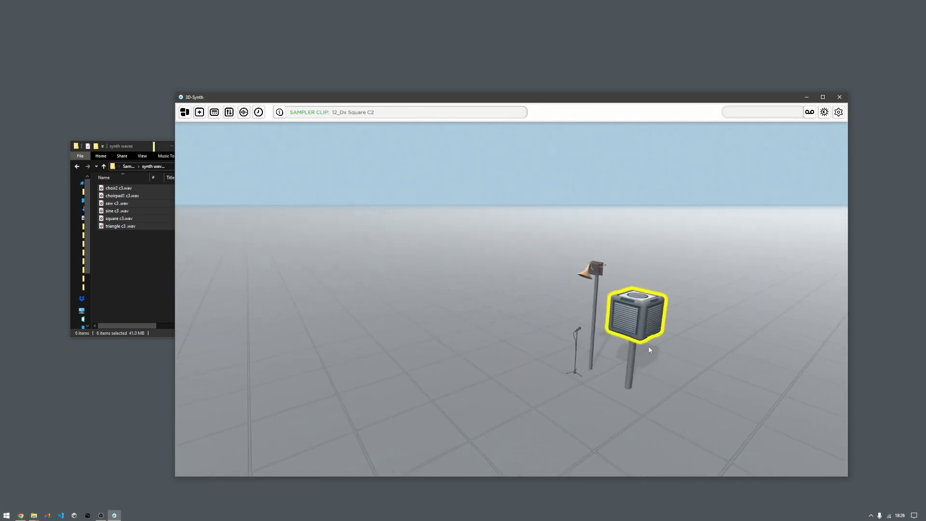
right_drag(650, 349, 522, 343)
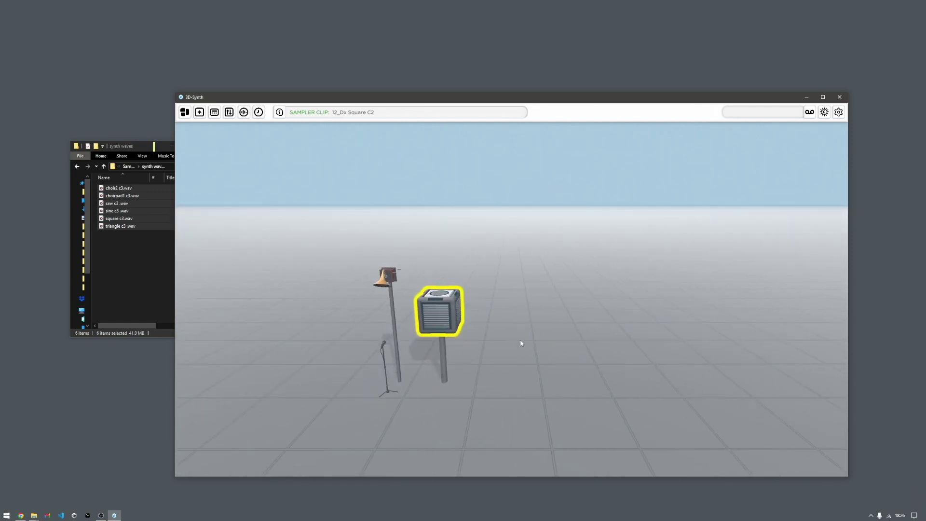
Move the speaker cube to the other side of the horn and microphone, clearing the middle of the floor.
key(a)
key(w)
drag(522, 327, 623, 240)
key(d)
drag(557, 229, 349, 322)
key(e)
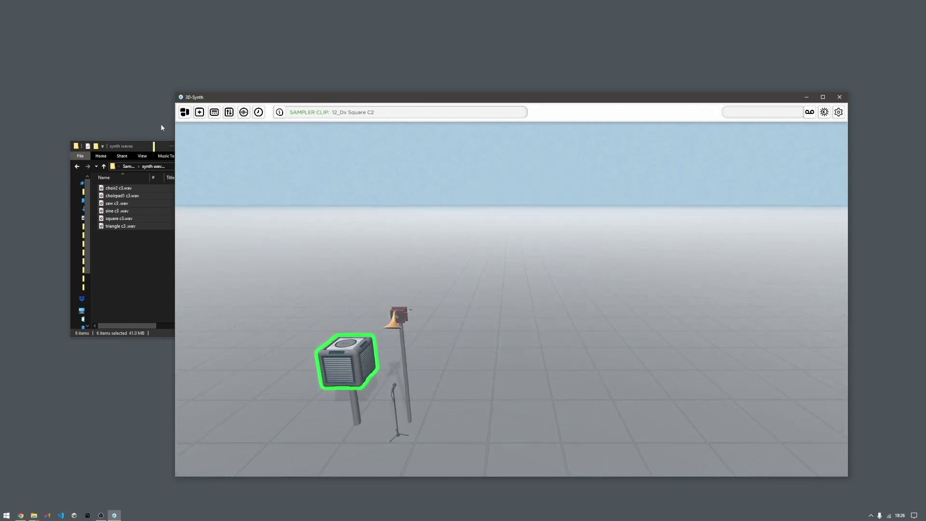
Open the Sound Adder, move it clear of the toolbar and import the six selected synth waves .wav files into its pool.
click(199, 114)
drag(196, 124, 226, 157)
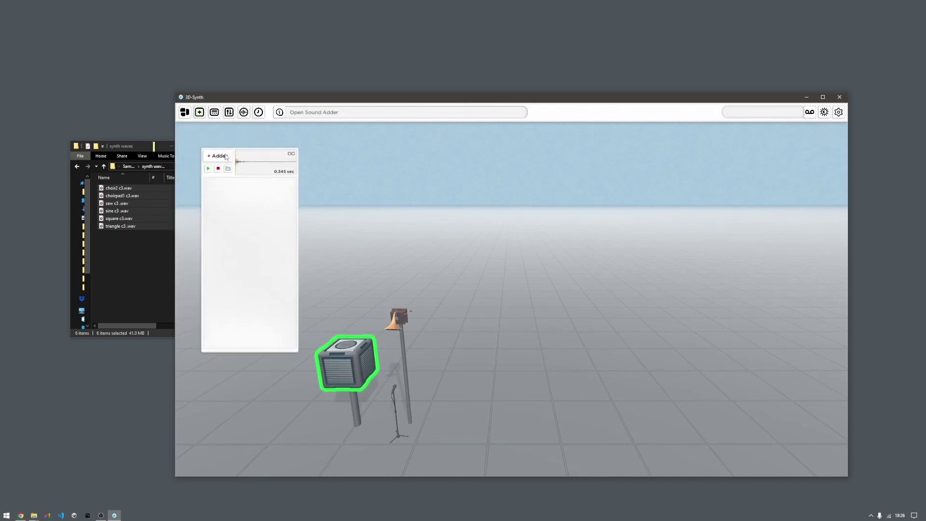
drag(138, 247, 254, 302)
click(259, 288)
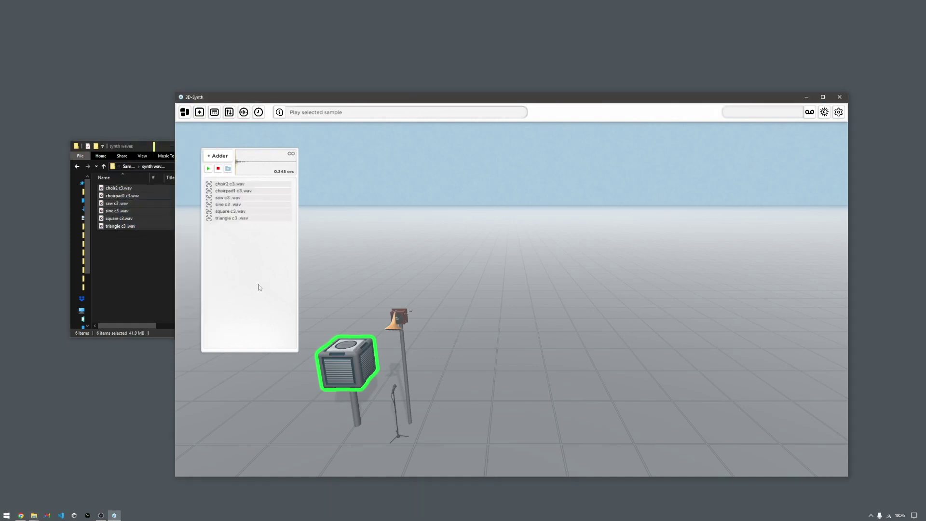
Open the Audio File Importer and set its folder to Breaks in the Jungle Jungle - 1989 to 1999 Samplepack.
click(228, 169)
click(314, 174)
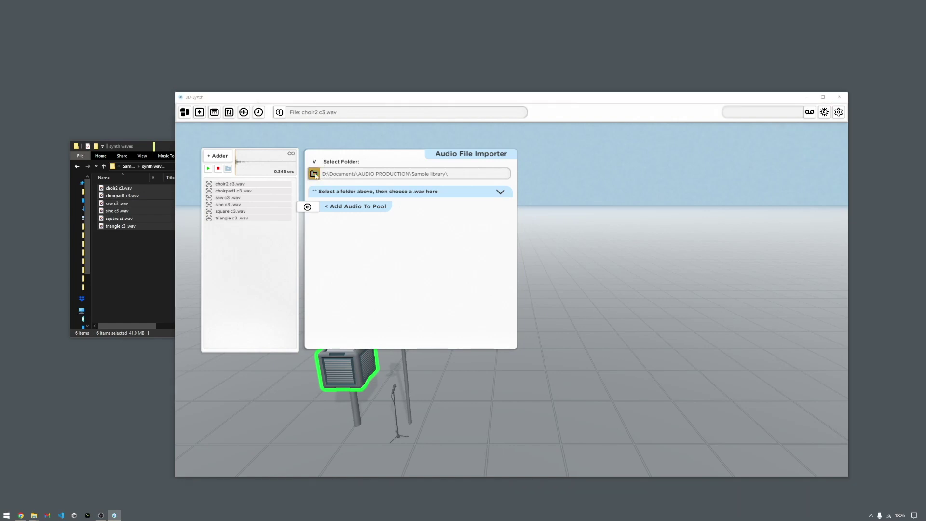
click(428, 120)
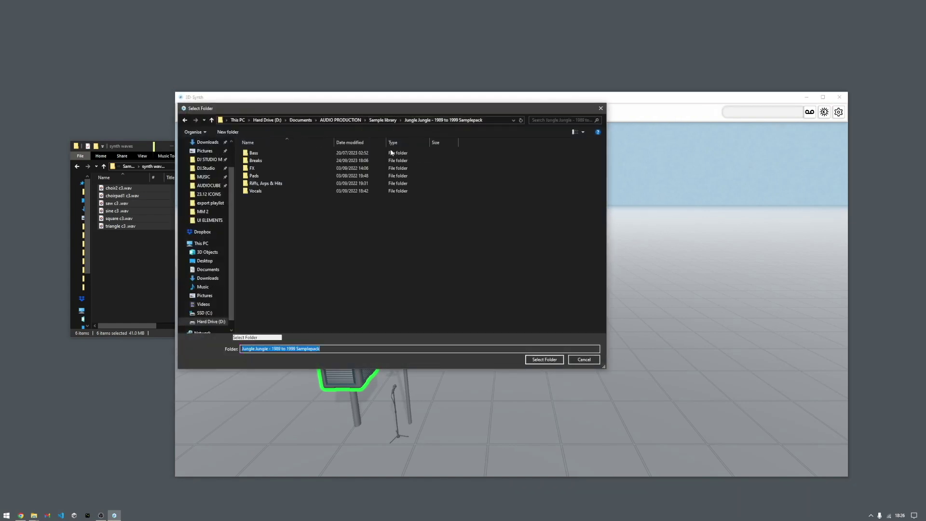
double_click(286, 163)
click(544, 359)
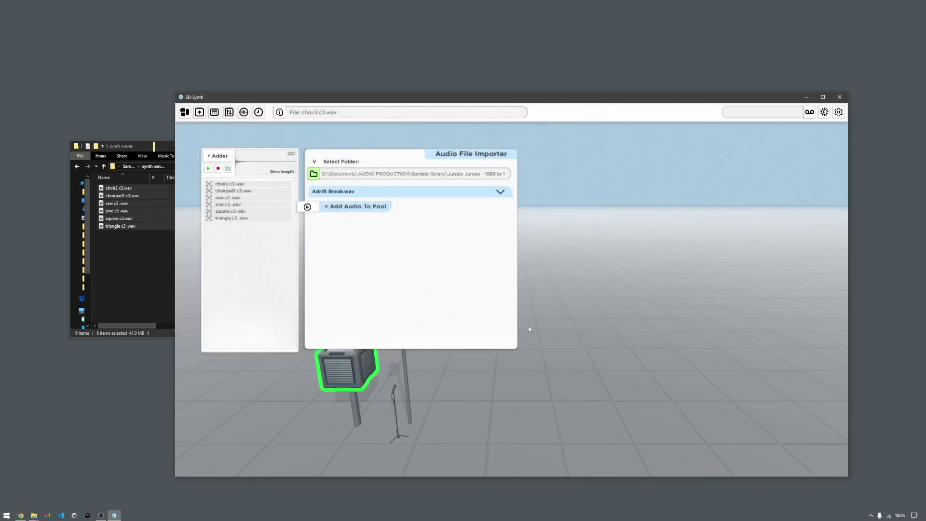
Choose Prog Amen.wav in the importer, stop its preview, add it to the sound pool and close the importer.
click(400, 192)
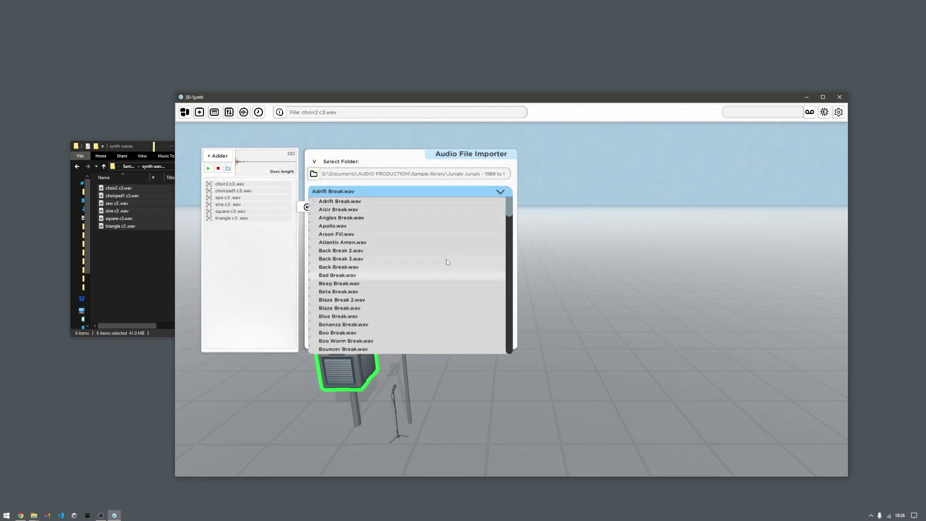
drag(508, 213, 516, 284)
scroll(352, 299, down, 5)
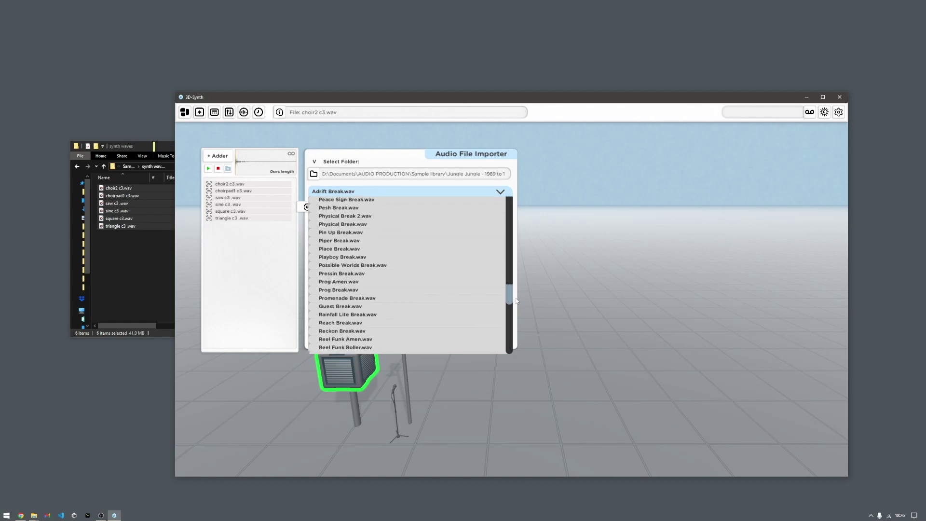
click(345, 277)
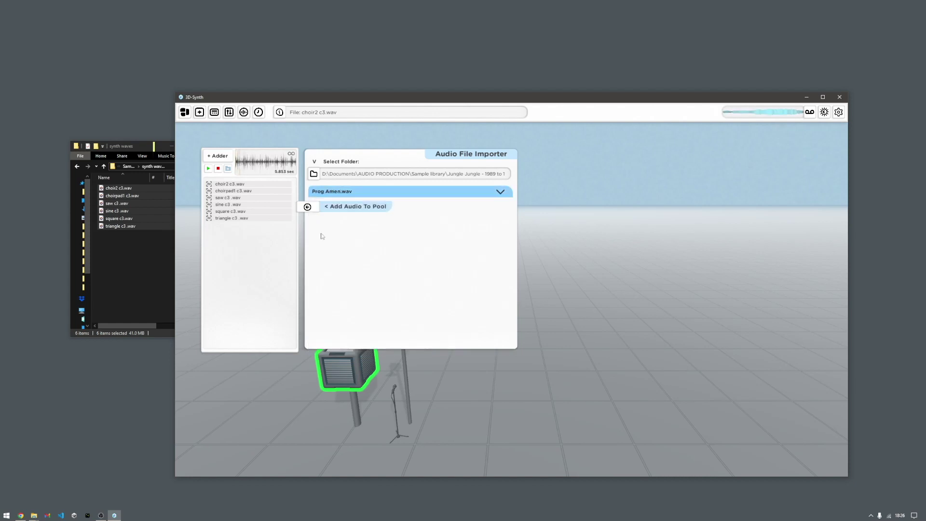
click(220, 169)
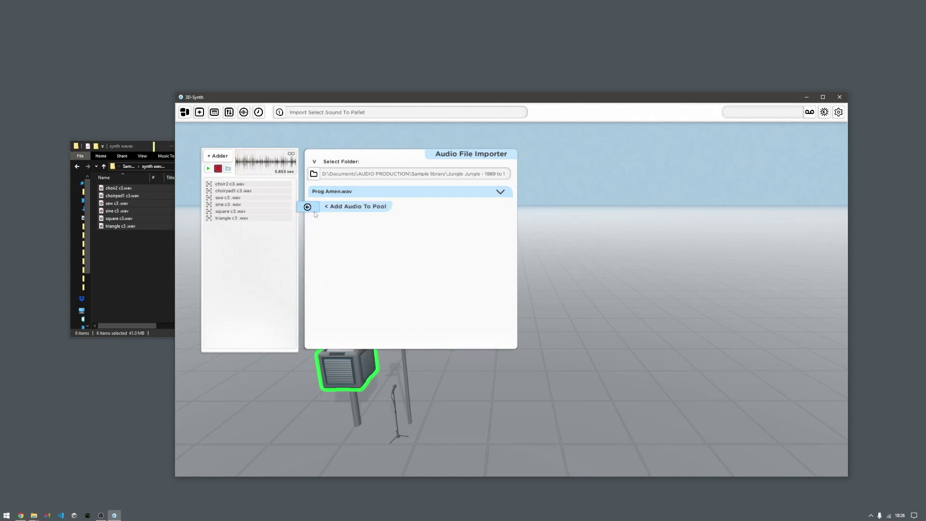
click(307, 207)
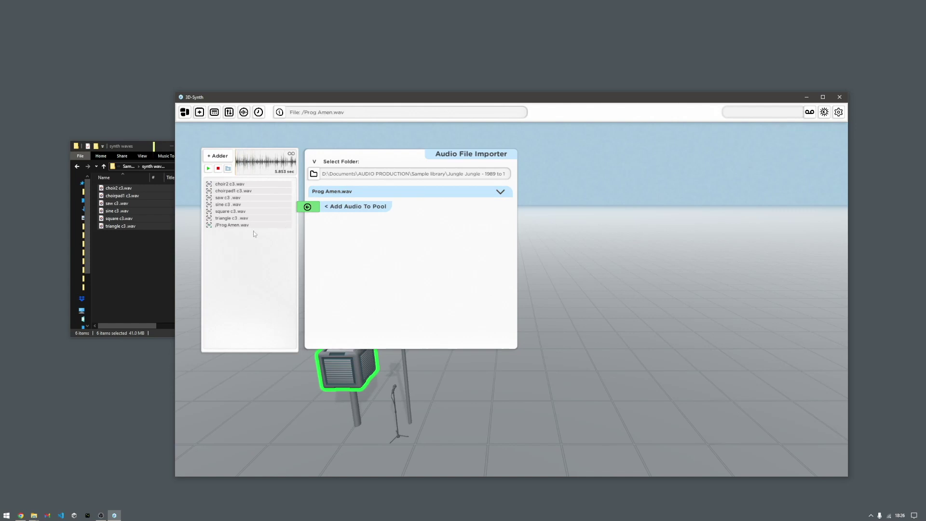
click(228, 169)
Audition choirpad1 c3.wav, sine c3 .wav, square c3.wav, triangle c3 .wav and Prog Amen.wav from the sound pool, then stop playback.
drag(355, 372, 312, 374)
scroll(346, 297, up, 3)
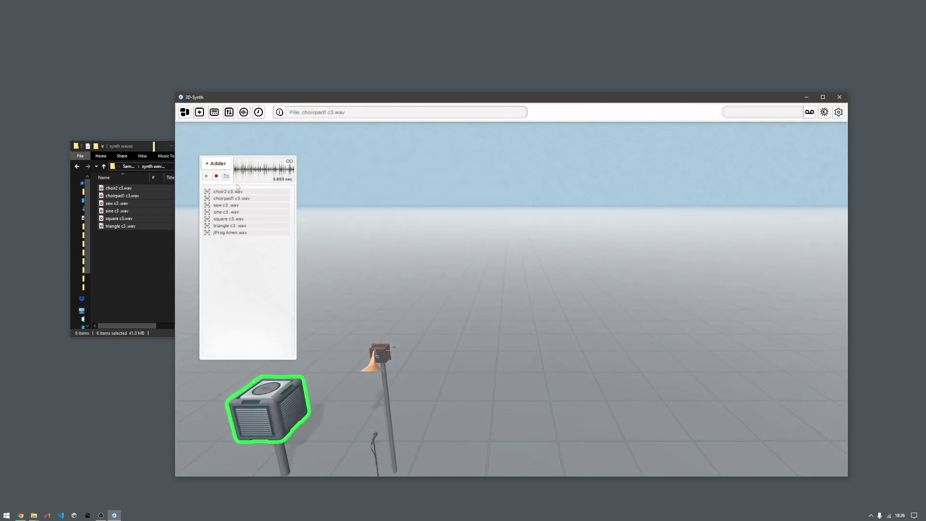
click(234, 199)
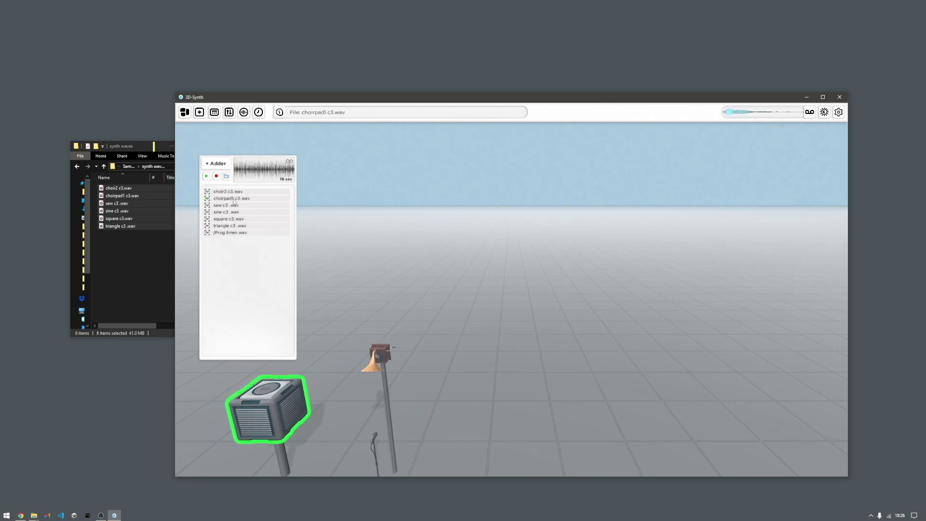
click(231, 213)
click(230, 219)
click(230, 226)
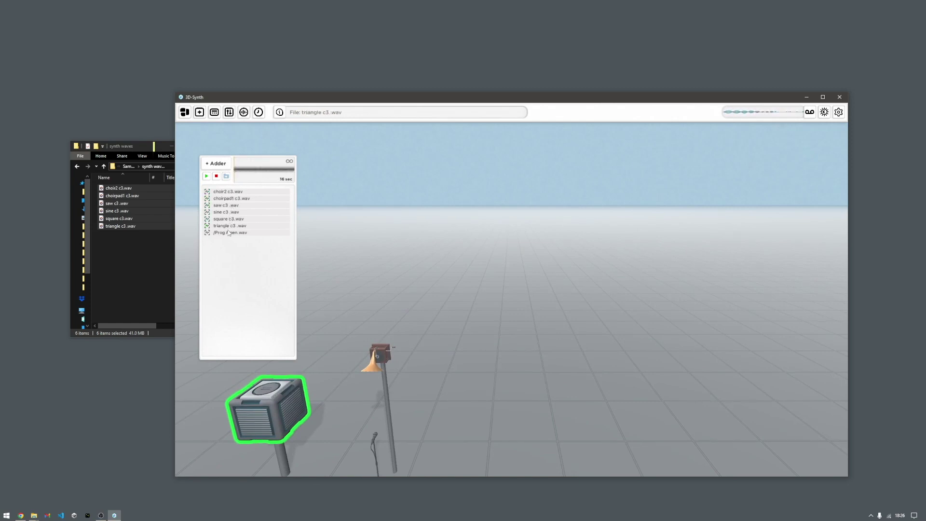
click(229, 232)
click(217, 177)
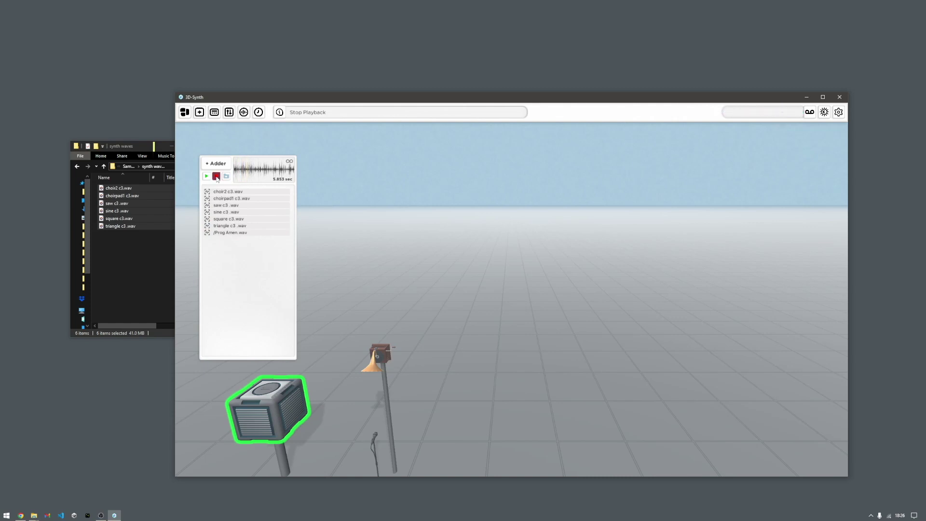
Shift the synth window upward and place choir2 c3.wav from the sound pool as a sampler cube on the open floor behind the horn.
drag(334, 98, 337, 57)
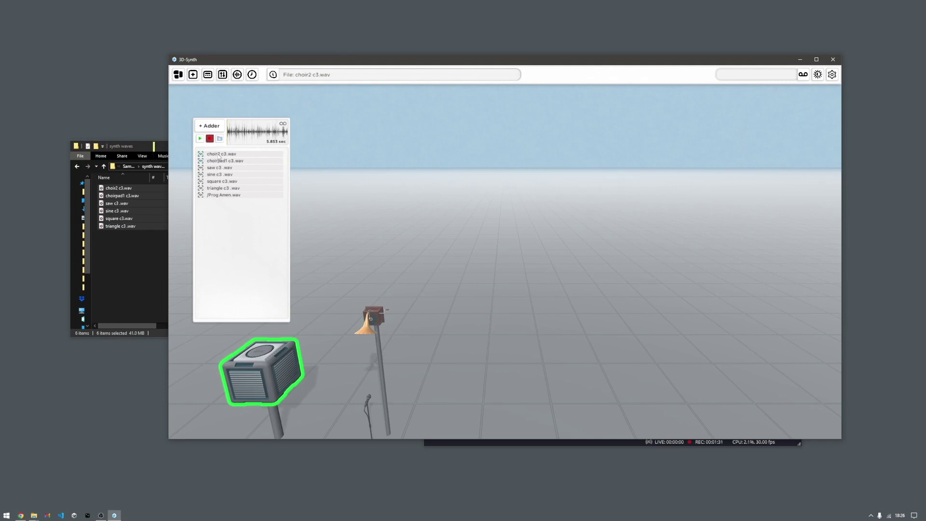
drag(218, 156, 513, 182)
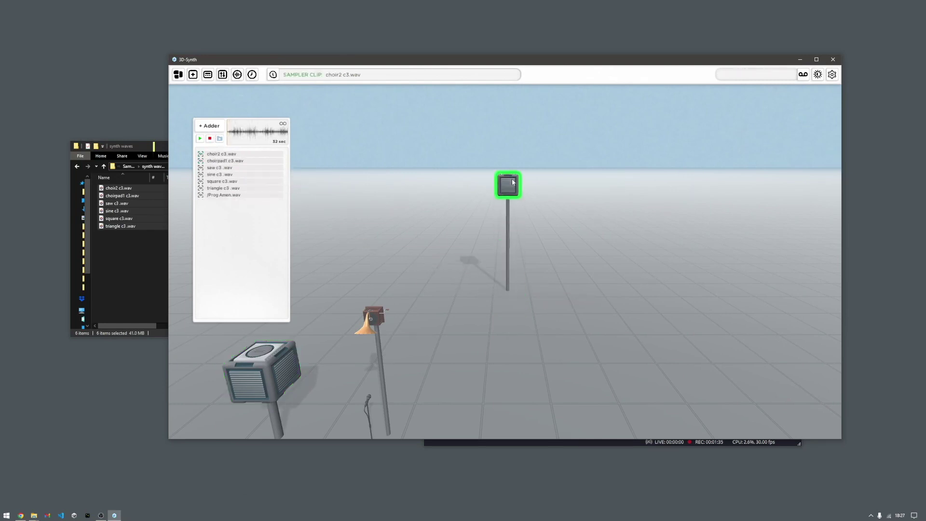
Start the choir2 c3.wav sampler cube playing, close the Sound Adder and listen to the cube from different positions.
key(w)
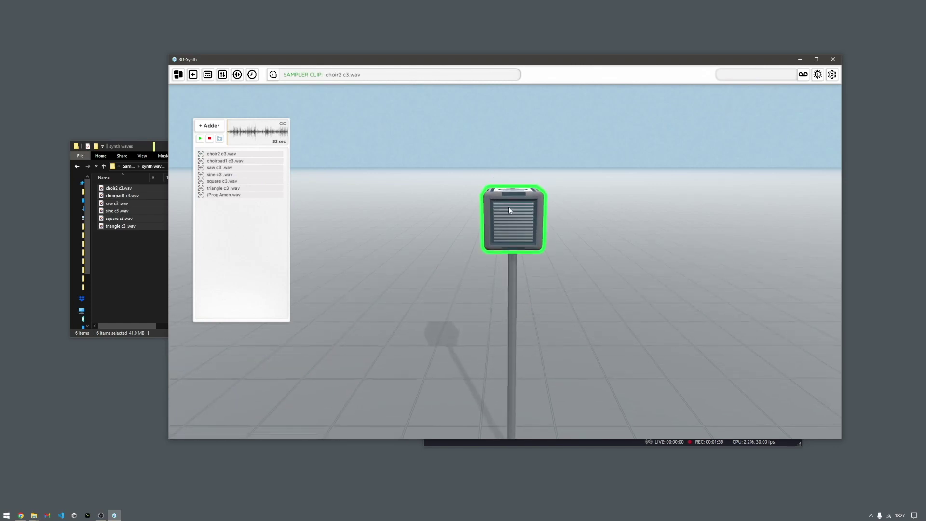
click(509, 211)
key(s)
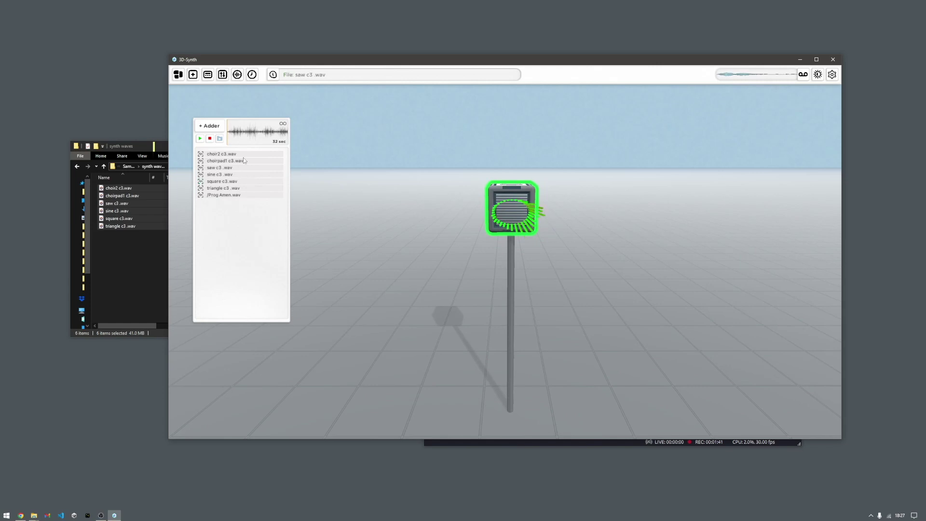
click(193, 75)
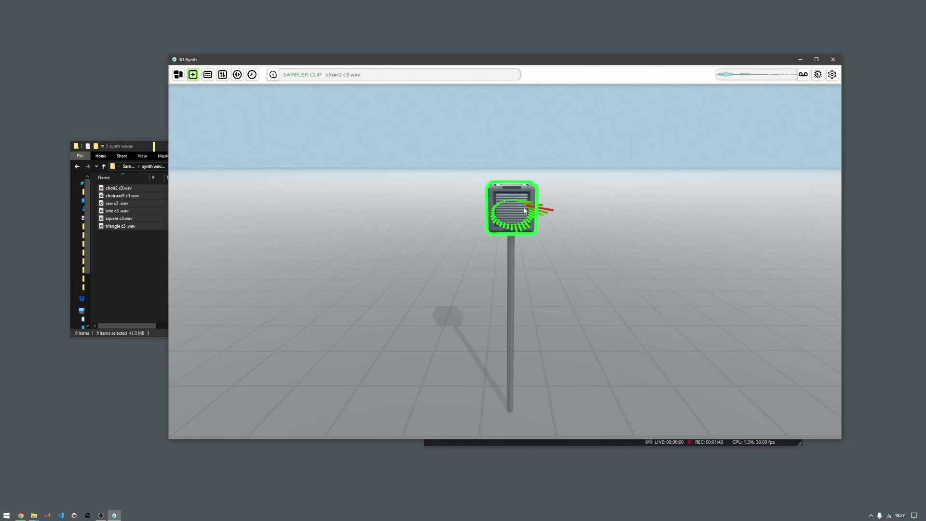
key(d)
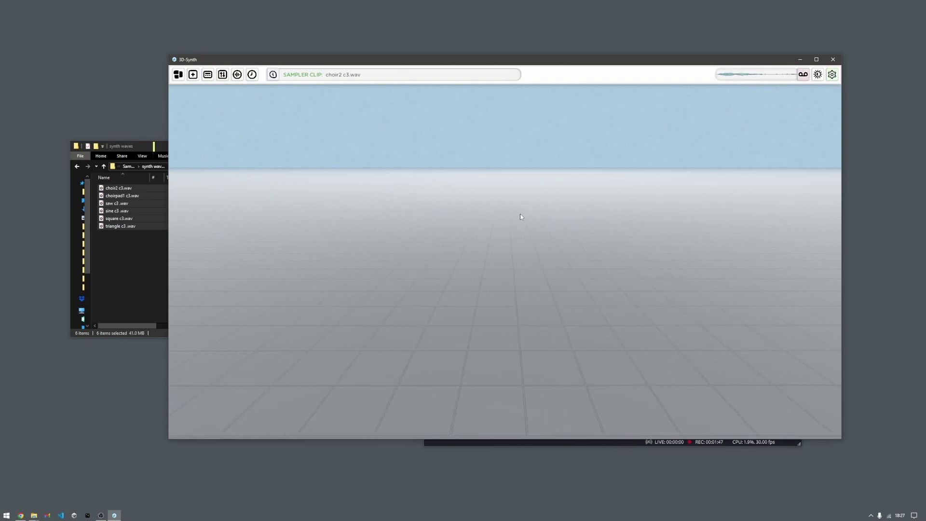
key(a)
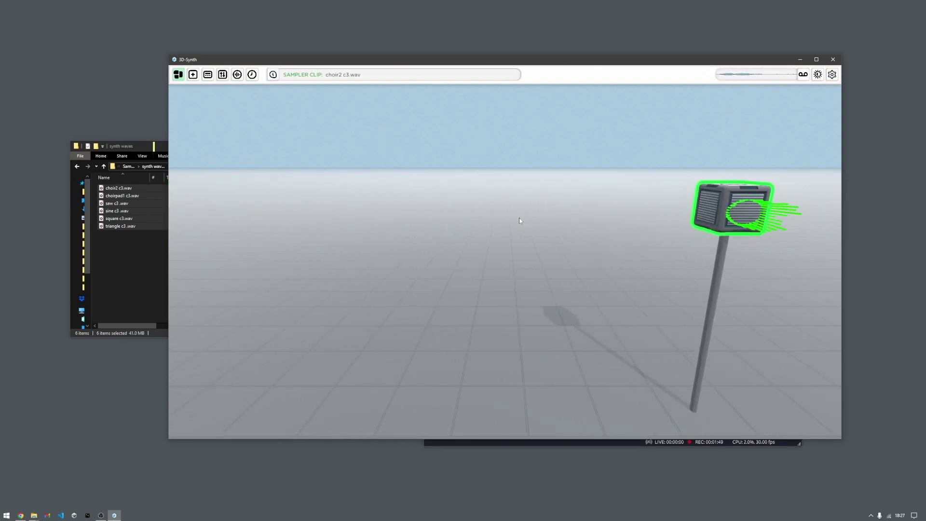
Listen to the playing choir2 c3.wav sampler cube from a distance and from different positions around the scene.
key(d)
key(w)
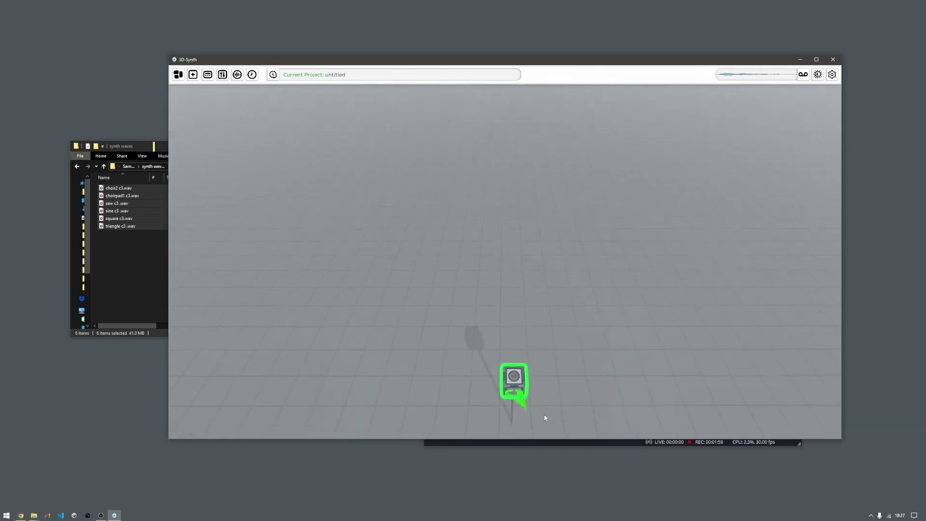
drag(511, 317, 508, 237)
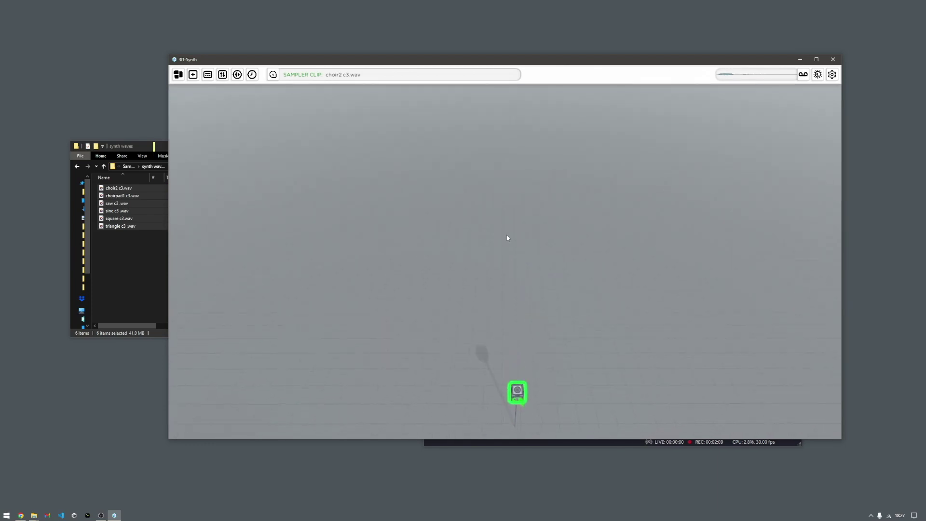
drag(506, 237, 484, 211)
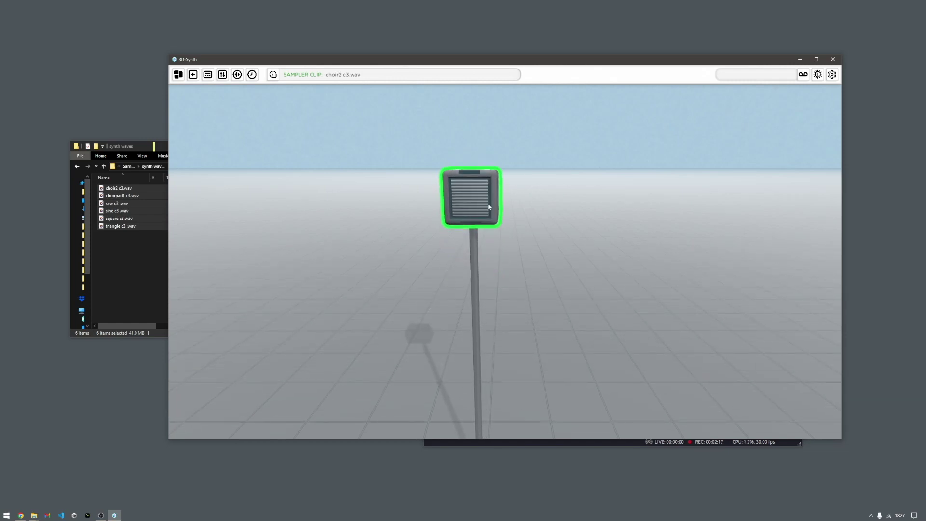
Lower the choir2 c3.wav cube toward the floor and open its device controls beside it in the scene.
drag(484, 203, 458, 243)
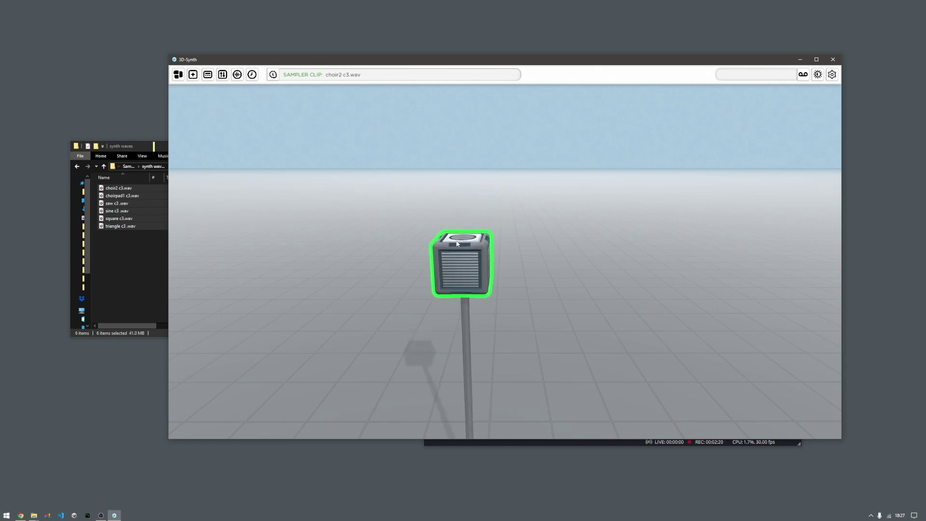
click(208, 75)
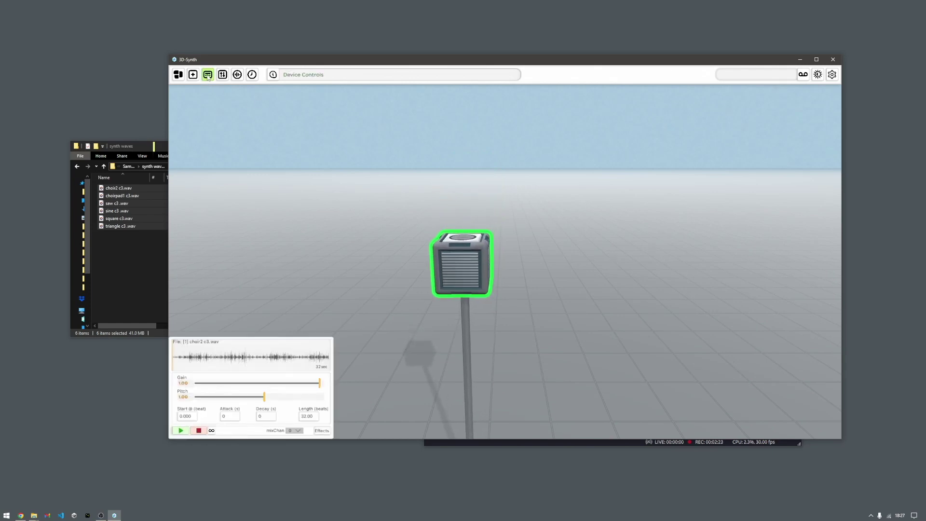
click(208, 76)
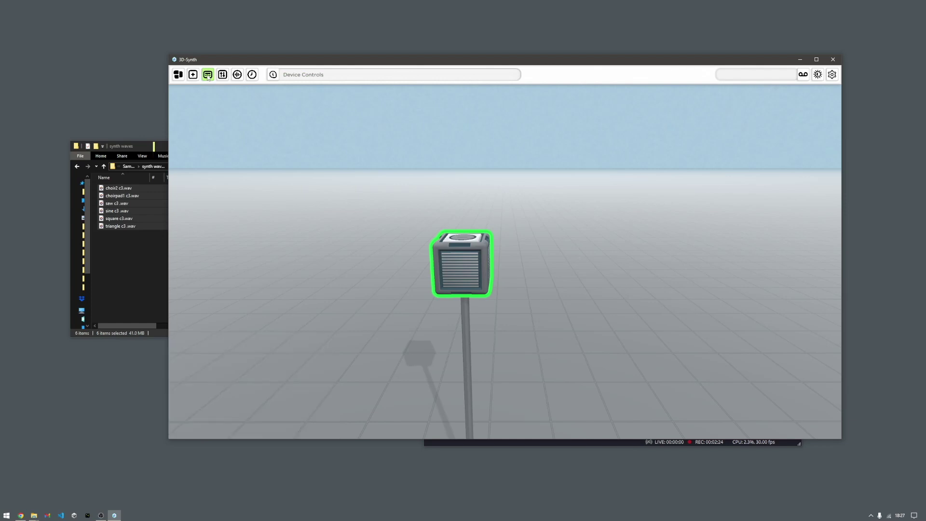
click(465, 255)
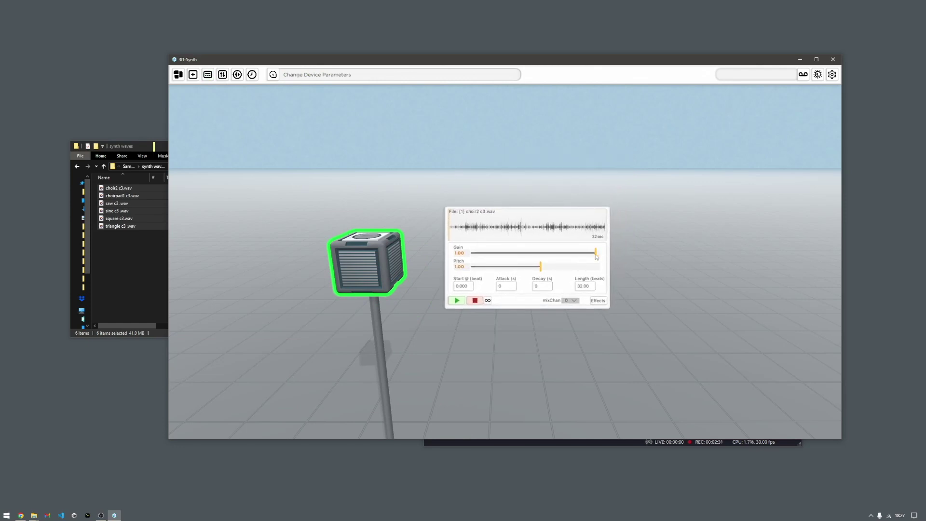
Loop and play the choir2 c3.wav clip, set its gain to 0.53, try different pitches, restore pitch 1.00 and stop playback.
click(488, 301)
click(457, 300)
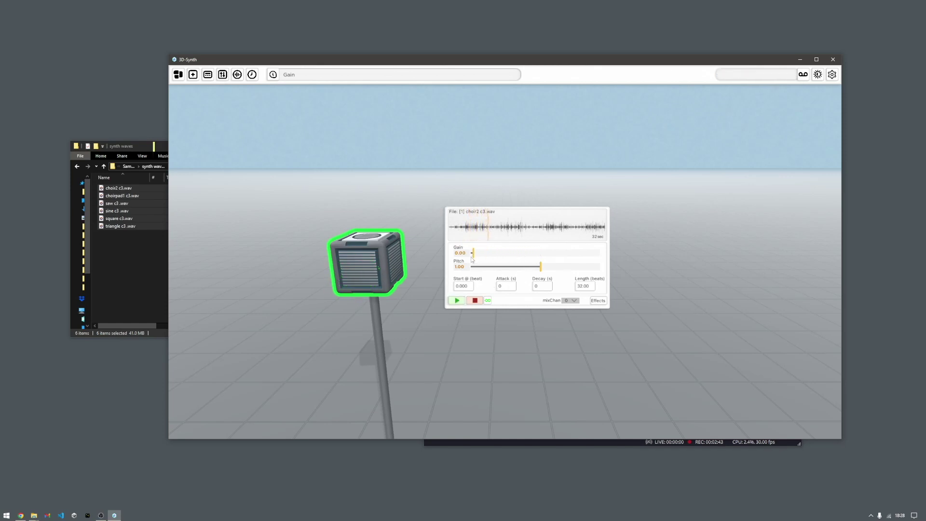
drag(497, 260, 586, 255)
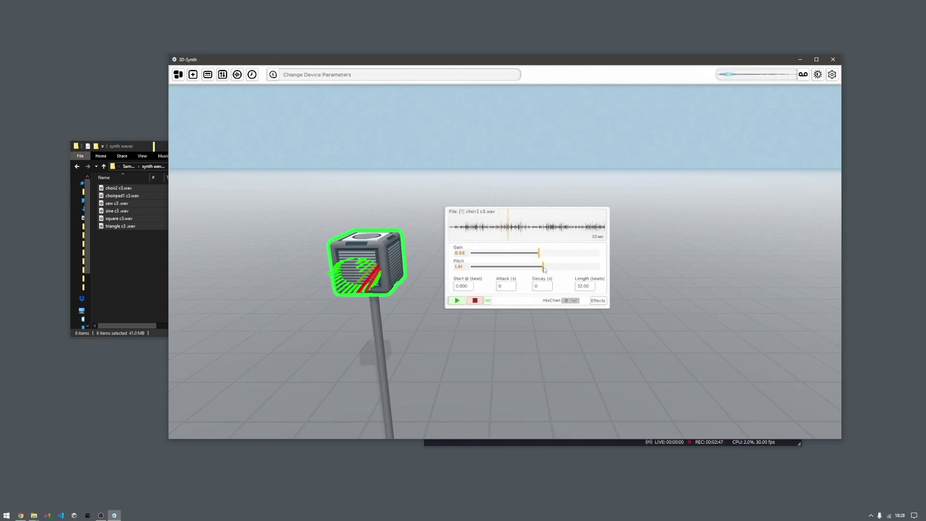
drag(558, 271, 556, 271)
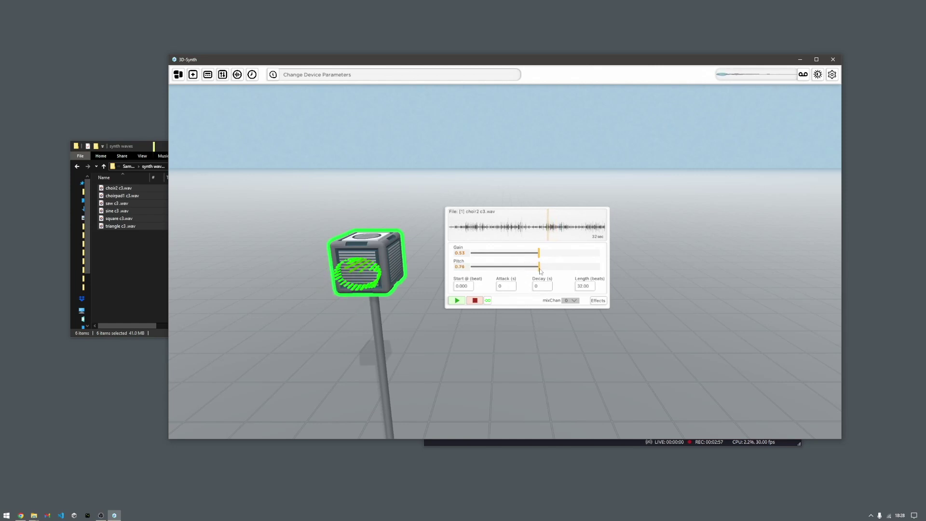
click(476, 301)
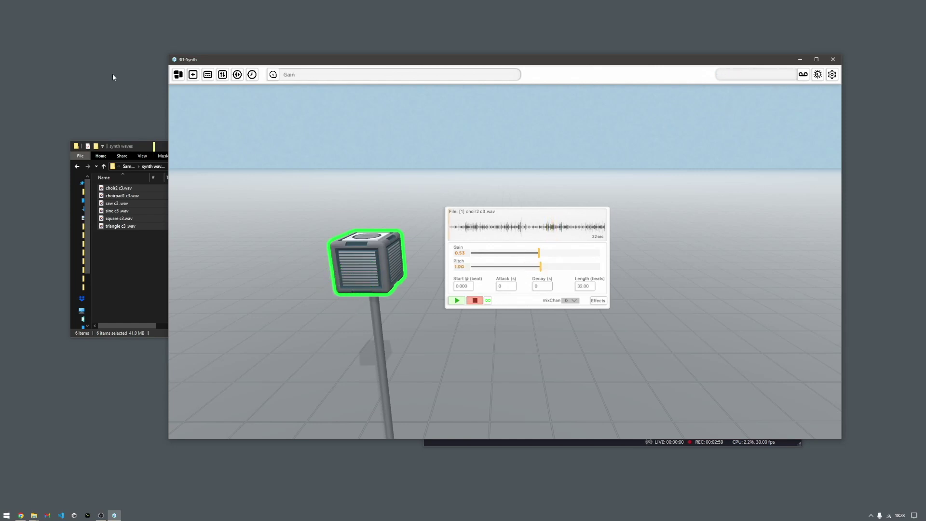
Place /Prog Amen.wav from the sound pool as a second sampler cube farther back and open its device controls.
click(193, 75)
drag(222, 198, 683, 195)
right_click(681, 195)
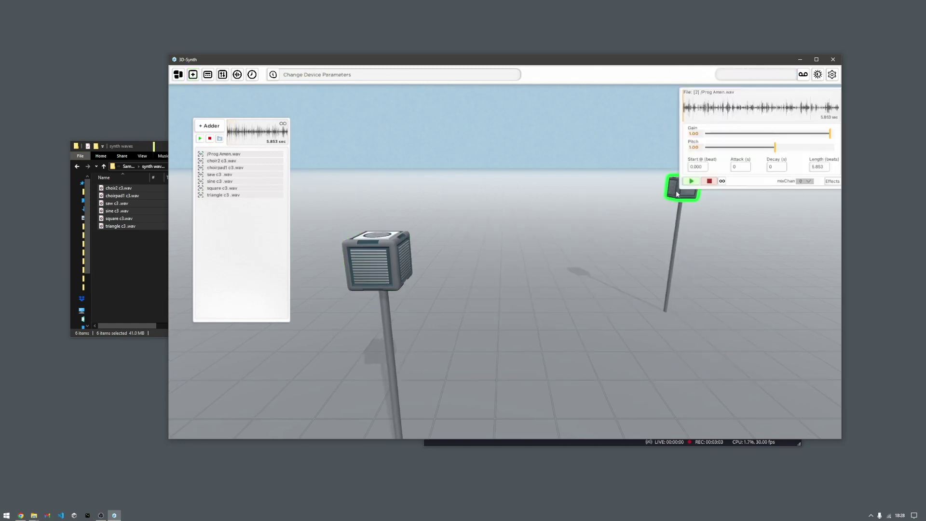
Play the /Prog Amen.wav clip looped with its gain lowered to about 0.34, and delete its cube.
click(693, 182)
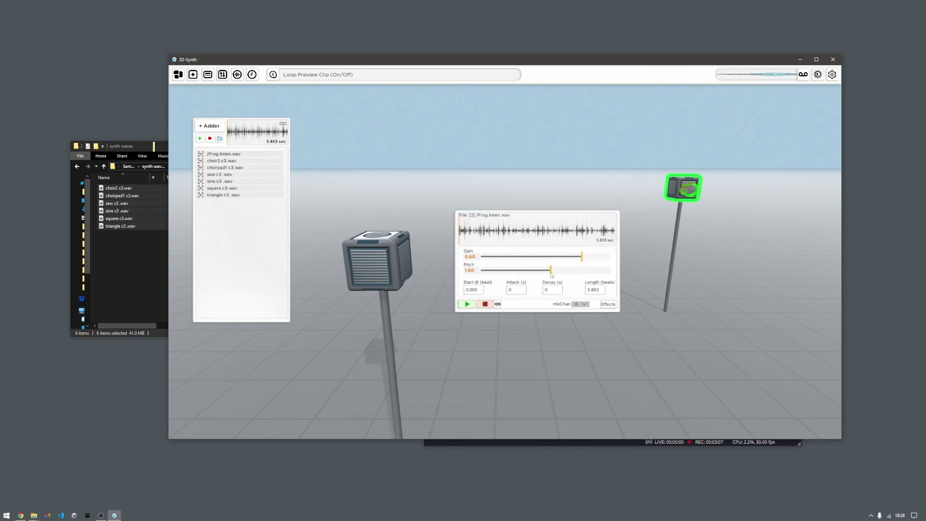
drag(545, 274, 543, 274)
click(498, 305)
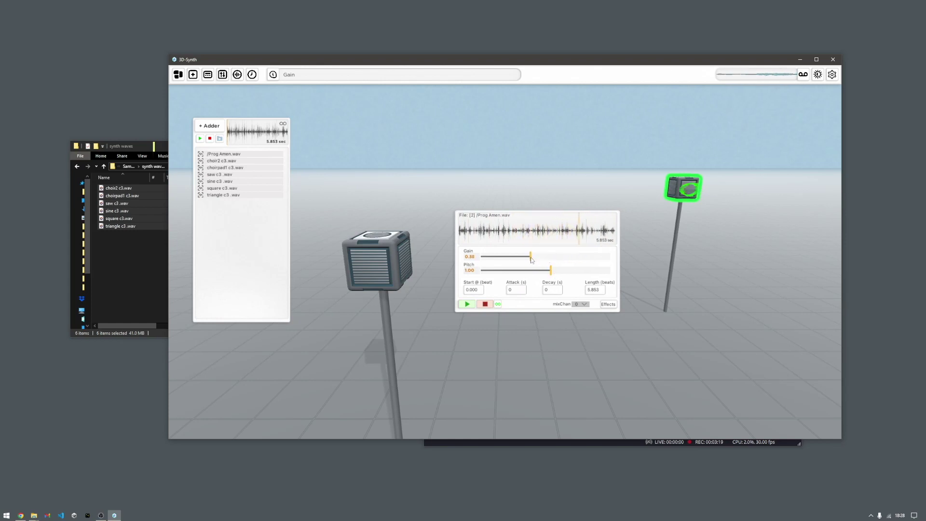
key(Delete)
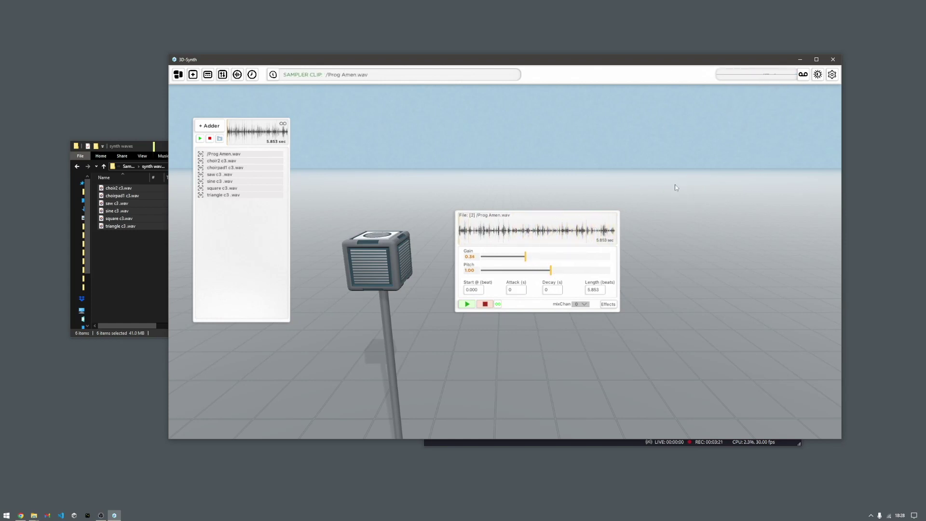
drag(480, 213, 484, 203)
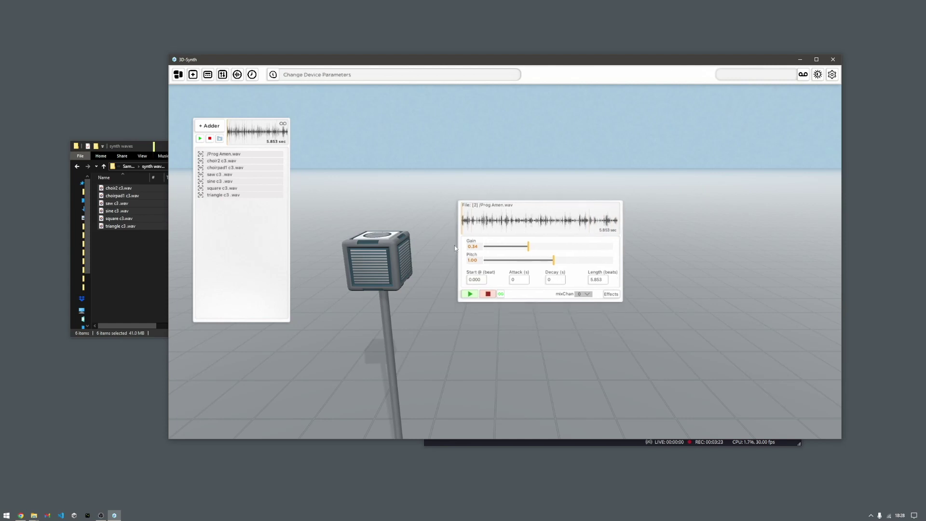
Nudge the remaining choir2 c3.wav cube slightly and toggle its playback.
drag(370, 266, 374, 263)
click(383, 259)
click(383, 261)
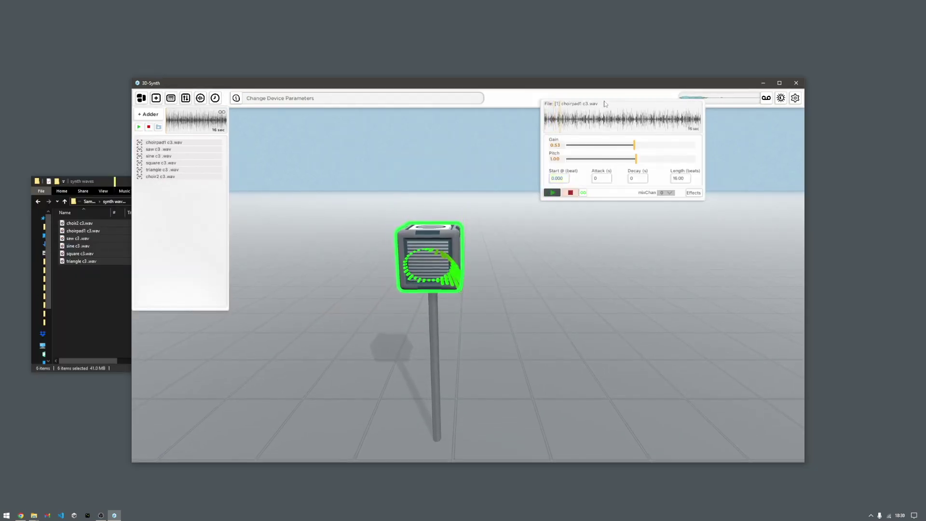
Set the playing choirpad1 c3.wav cube's gain to 0.42 and open its device effects.
drag(604, 103, 384, 289)
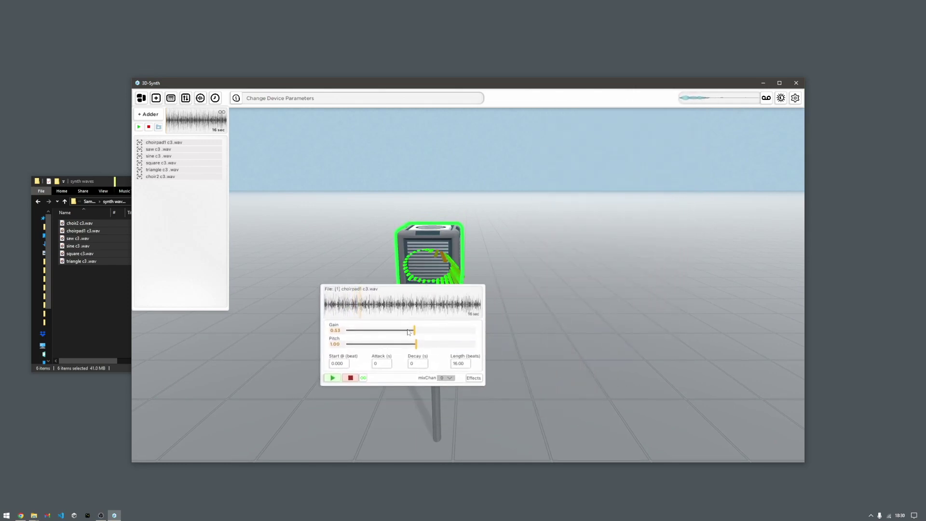
drag(414, 330, 400, 330)
click(473, 378)
Arrange the choirpad1 c3.wav cube and its control and effects panels side by side so none overlap.
drag(395, 289, 445, 256)
drag(441, 239, 286, 221)
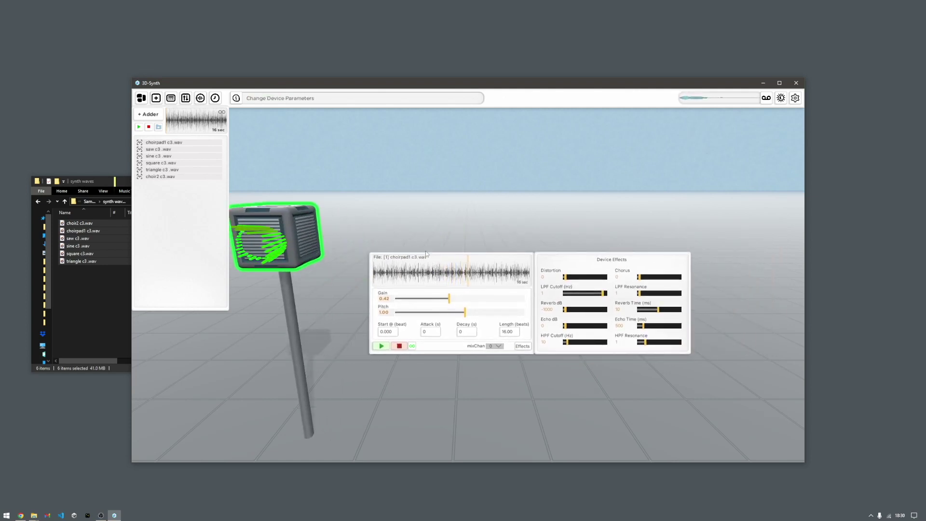
drag(423, 255, 399, 205)
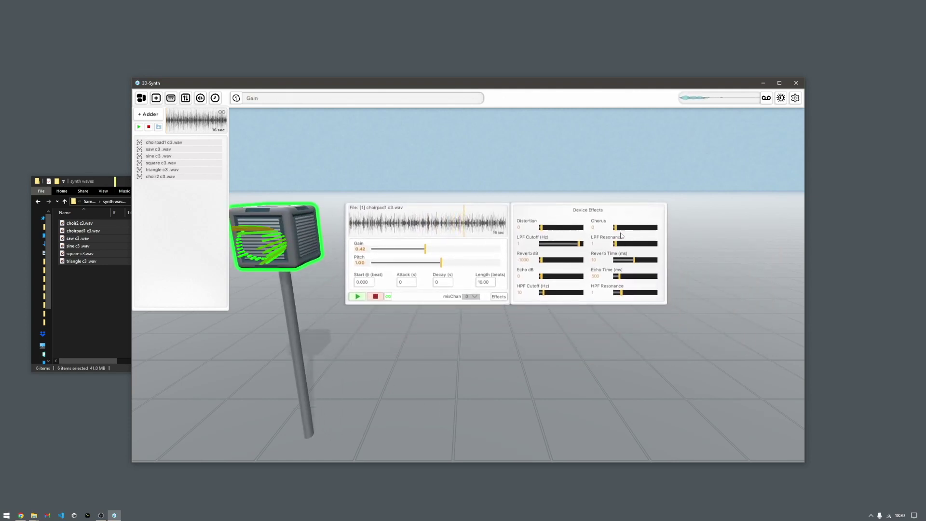
Try the low-pass filter on choirpad1 c3.wav with the cutoff lowered to about 0.4 and the resonance raised to about 9.8.
drag(616, 228, 558, 245)
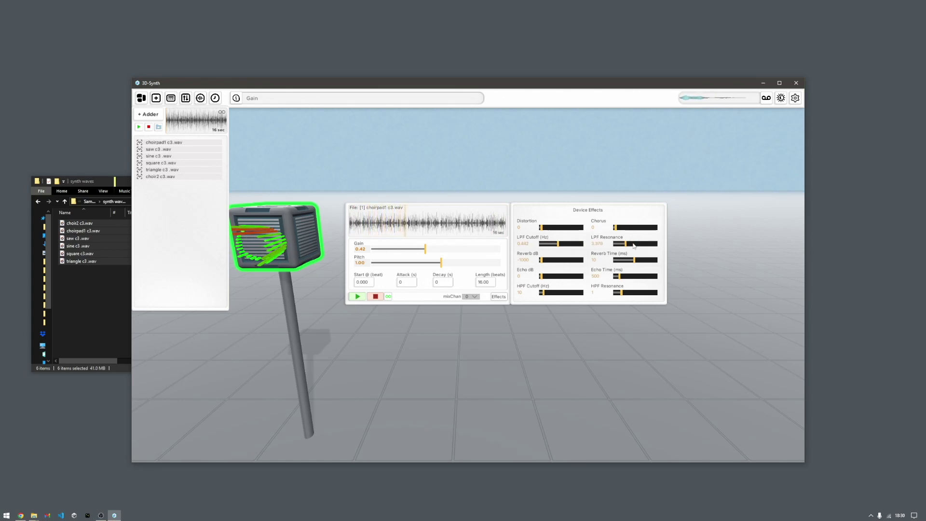
drag(619, 246, 654, 246)
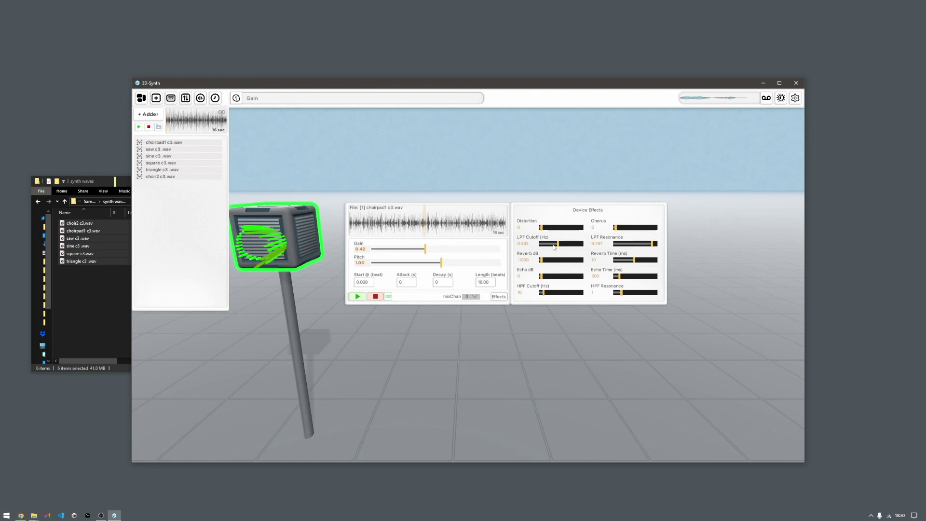
drag(559, 245, 566, 245)
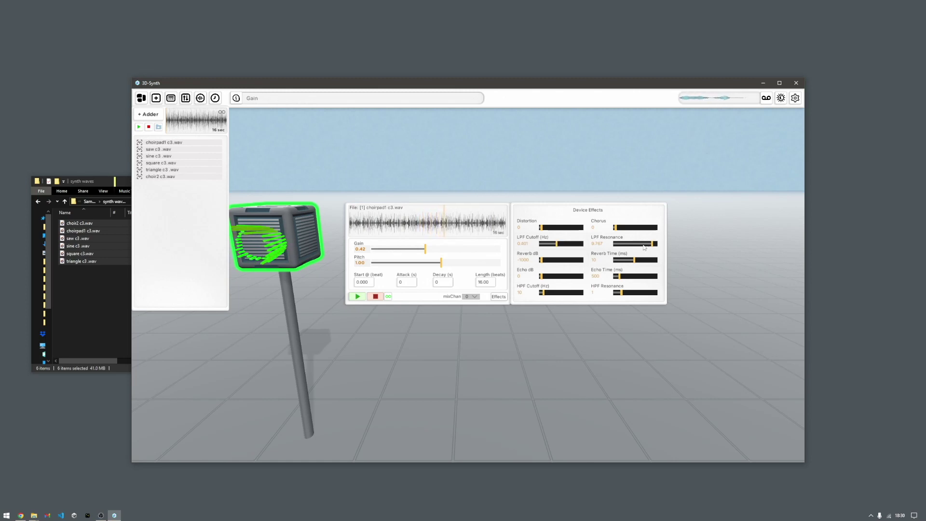
Reset the low-pass filter and audition choirpad1 c3.wav with reverb raised to about 963 dB and reverb time about 14.22, toggling playback.
drag(653, 245, 577, 260)
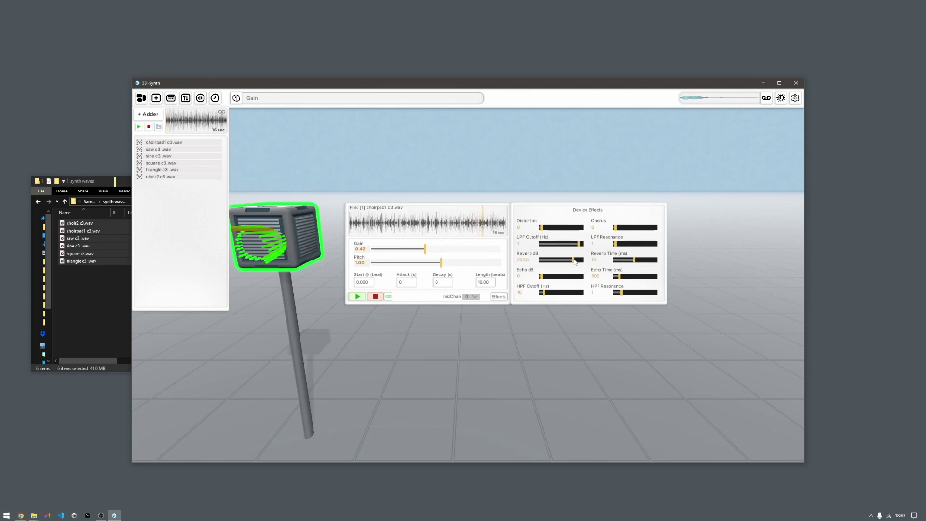
drag(635, 261, 643, 261)
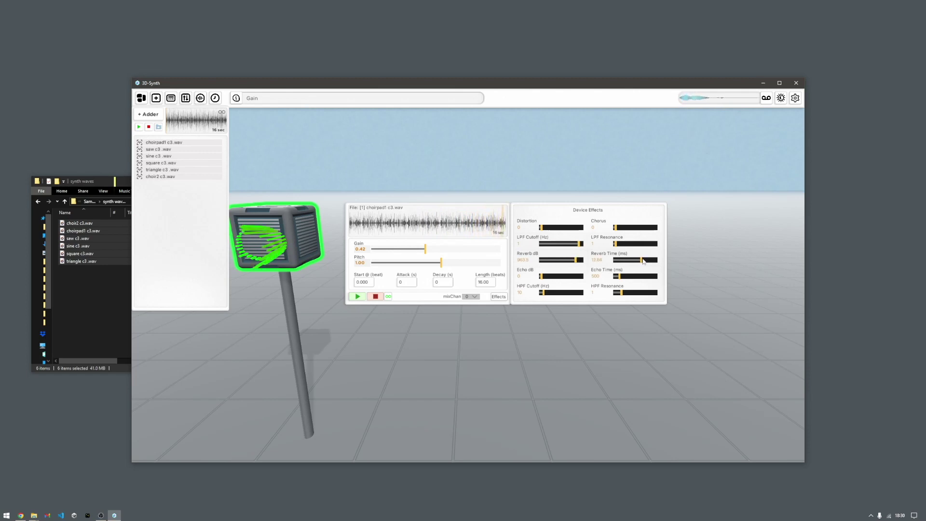
click(380, 295)
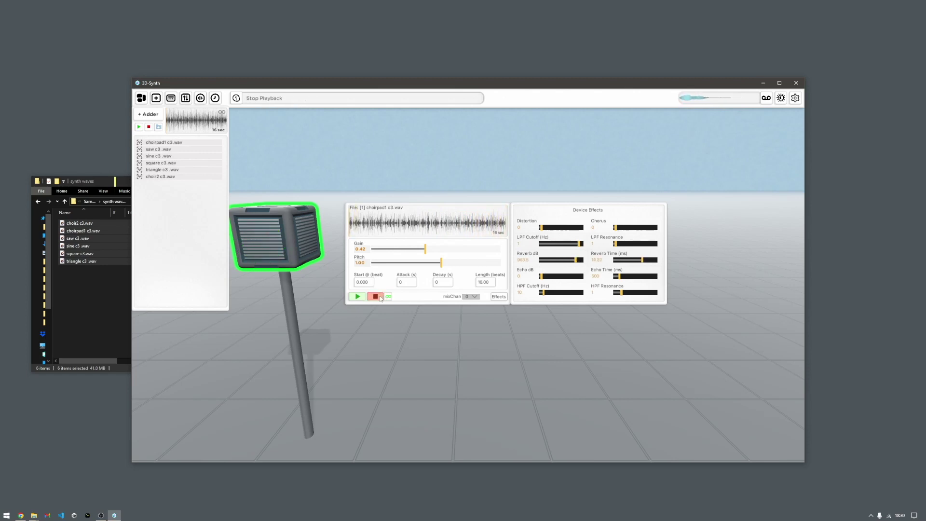
click(295, 246)
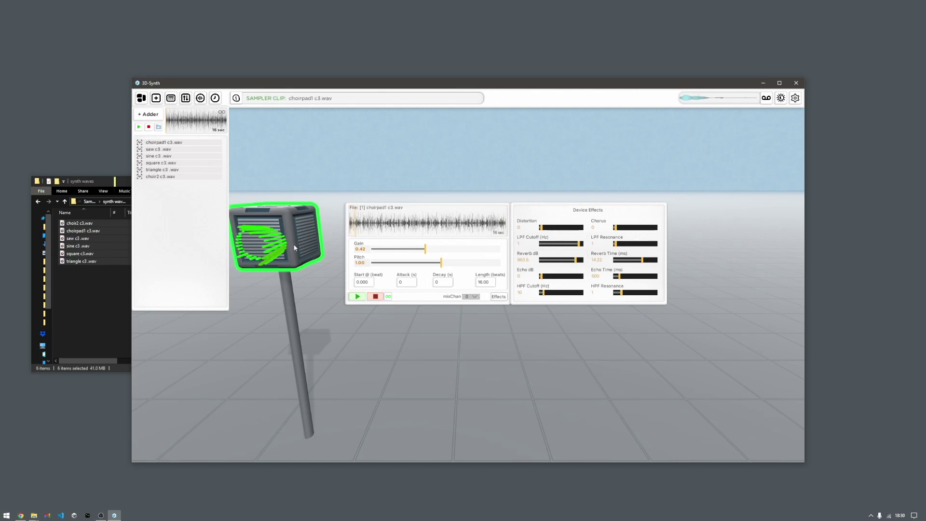
click(299, 254)
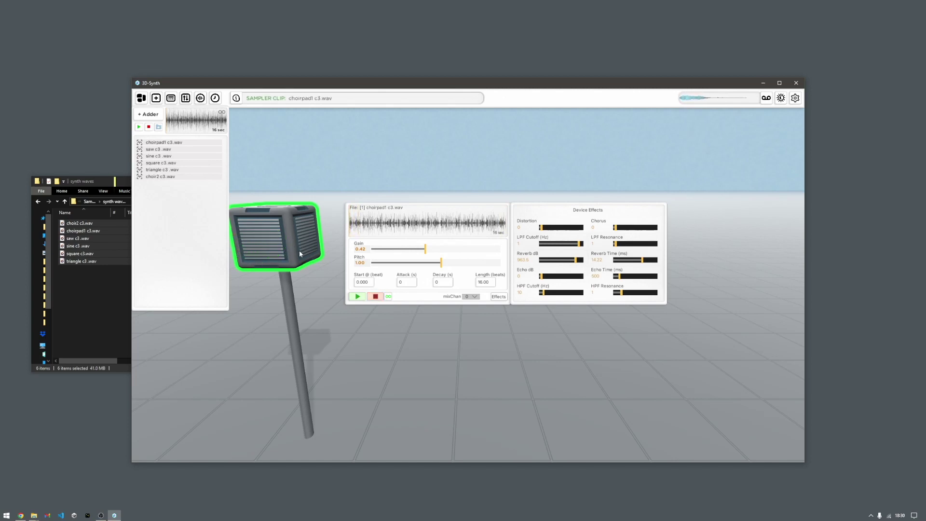
Reset the reverb to -1000 dB and time 0, and play choirpad1 c3.wav with Echo dB at 1 and Echo Time at 1.
drag(575, 261, 537, 258)
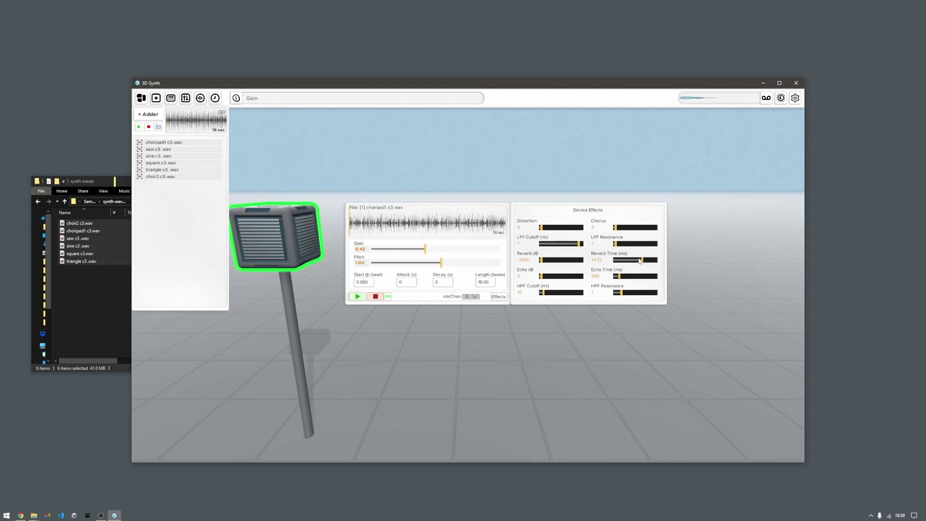
click(272, 252)
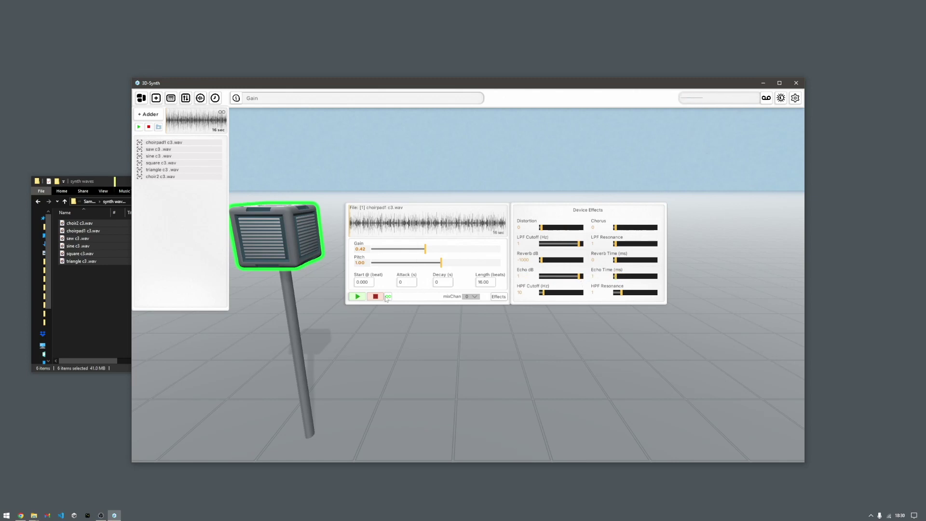
click(359, 297)
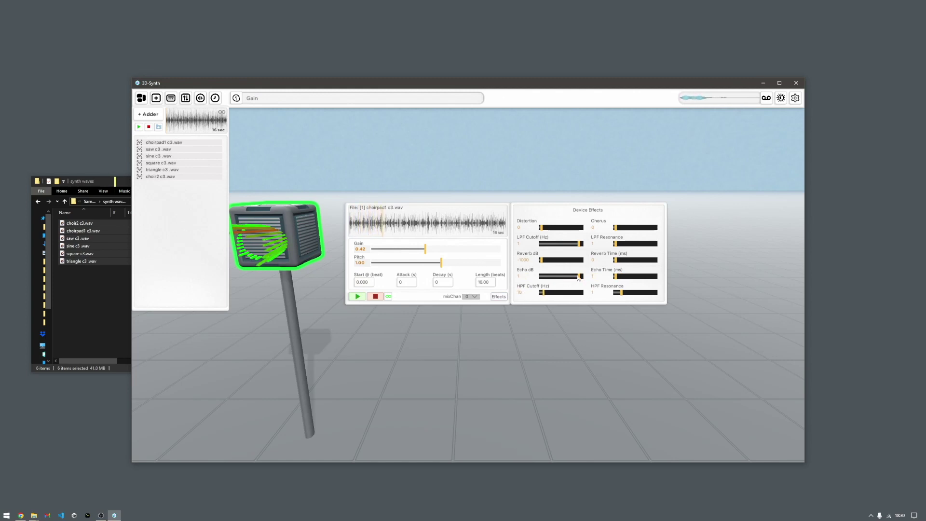
Try the high-pass filter on choirpad1 c3.wav, and lower the low-pass cutoff slightly with the echo back at 0.
click(548, 293)
drag(547, 293, 488, 280)
mouse_move(579, 243)
mouse_down()
mouse_move(550, 245)
mouse_move(556, 257)
mouse_move(579, 258)
mouse_up()
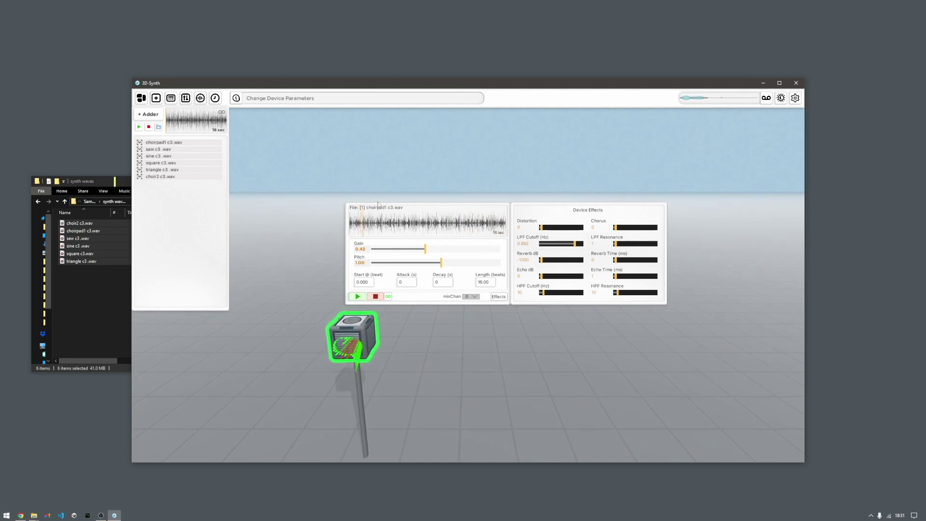
Set up two playing choirpad1 c3.wav cubes spaced apart in the scene and set the second cube's pitch to 0.98.
drag(380, 203, 461, 147)
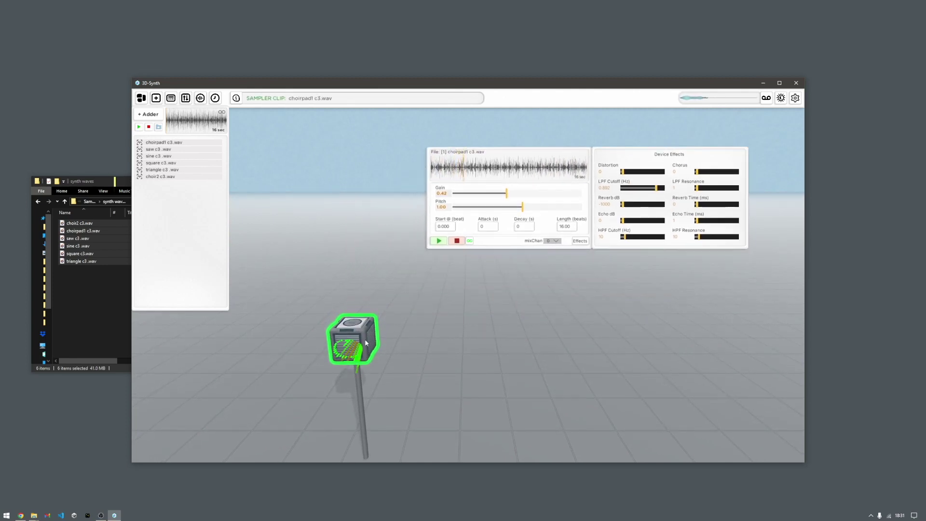
drag(365, 337, 638, 279)
click(331, 285)
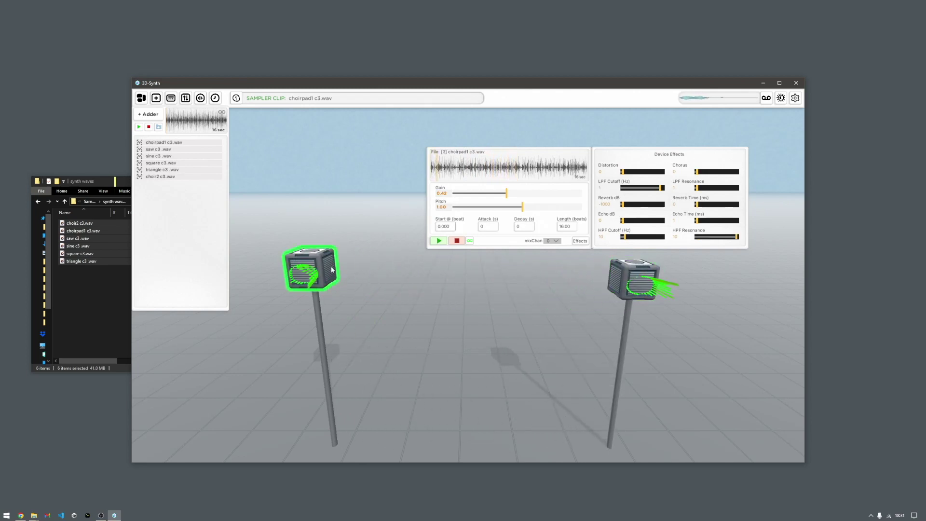
click(442, 208)
text(0.98)
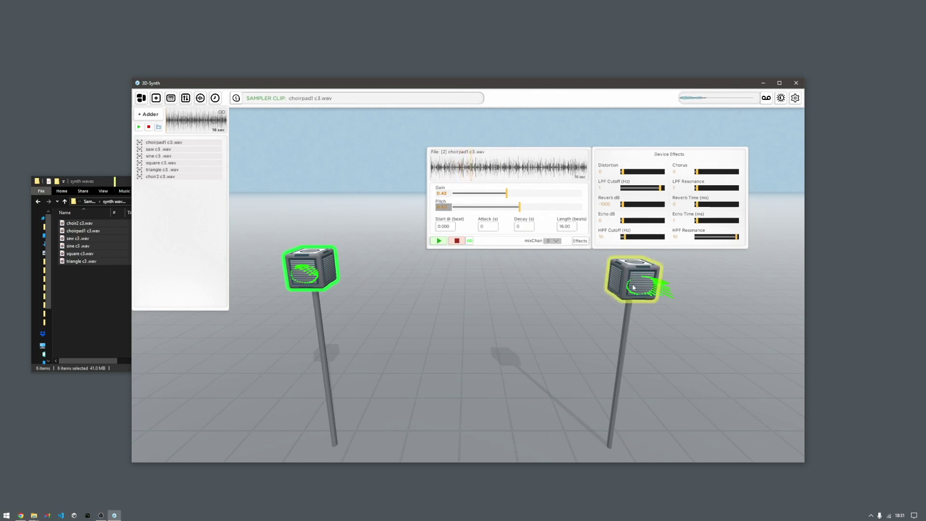
Move the two playing choirpad1 c3.wav cubes closer together and raise the slower-pitched cube slightly.
drag(619, 289, 380, 280)
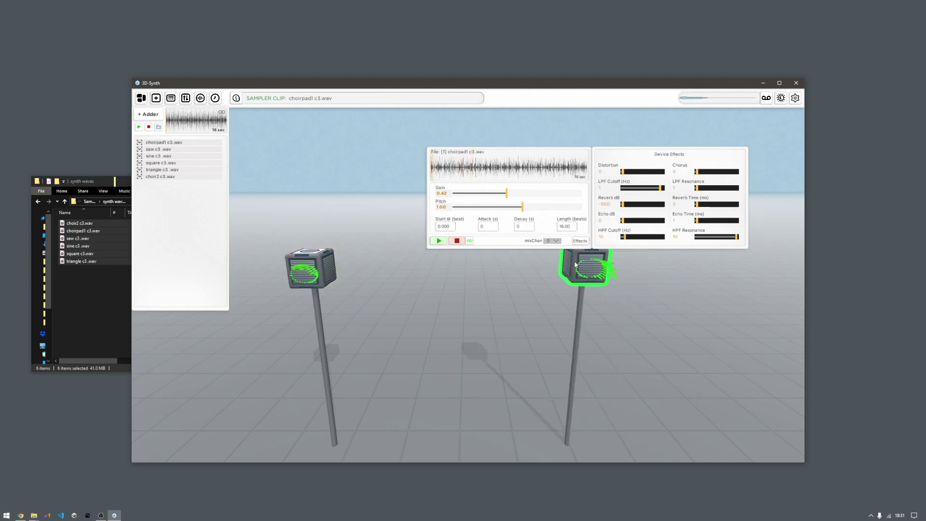
drag(314, 273, 325, 251)
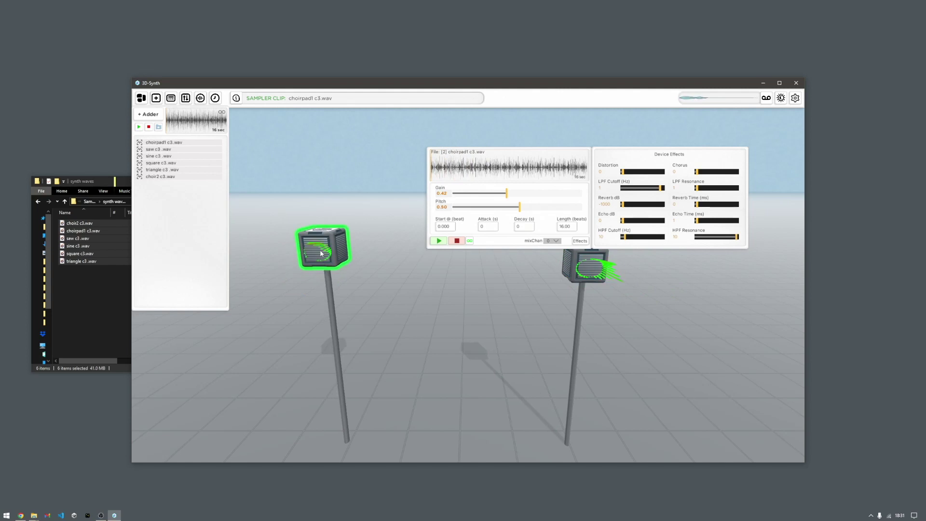
Lower the first choirpad1 c3.wav cube's LPF cutoff to 0.213 and add echo with an echo time of about 541 ms.
click(598, 264)
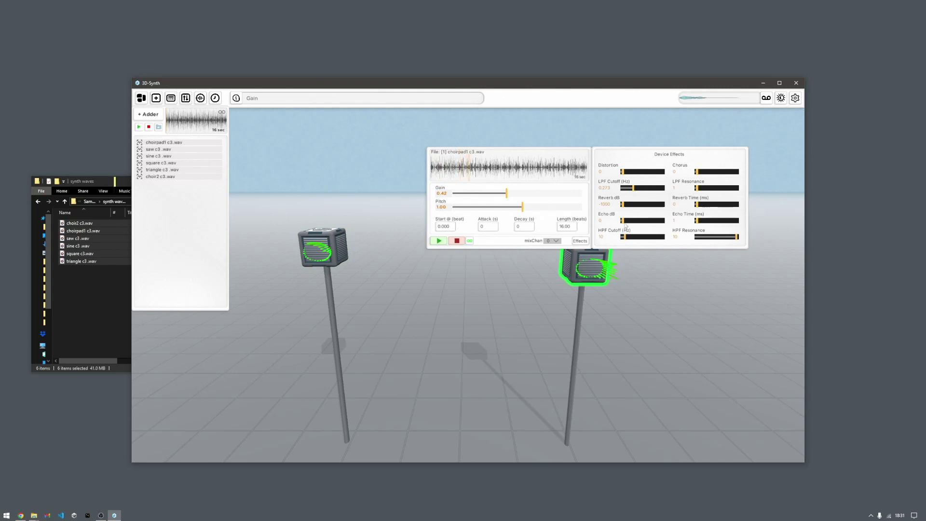
drag(626, 225, 641, 223)
drag(698, 223, 701, 224)
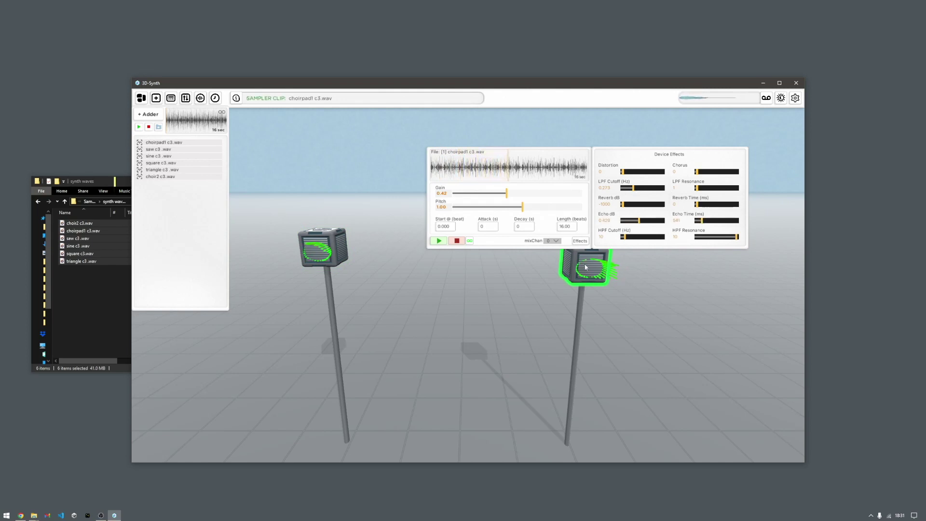
Silence the first choirpad1 c3.wav cube with gain 0.00, hide the device effects, and select the second cube.
click(335, 243)
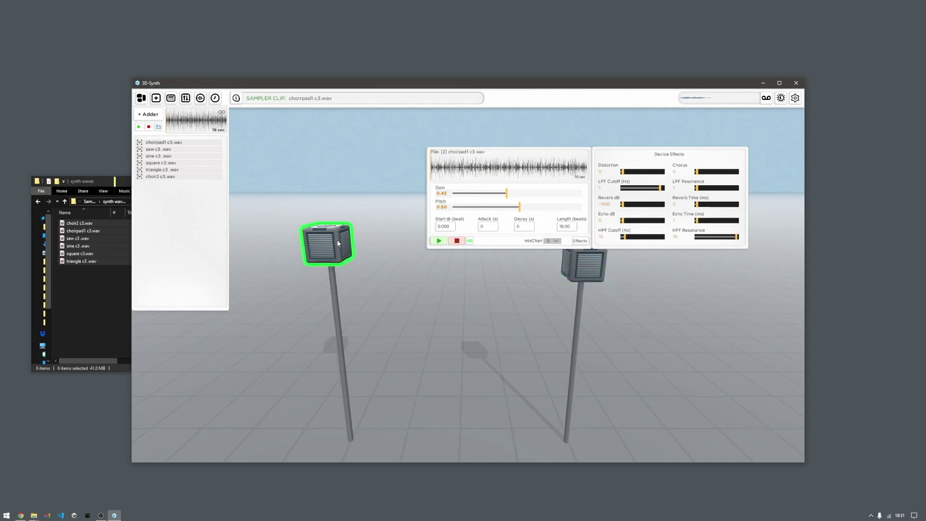
click(393, 250)
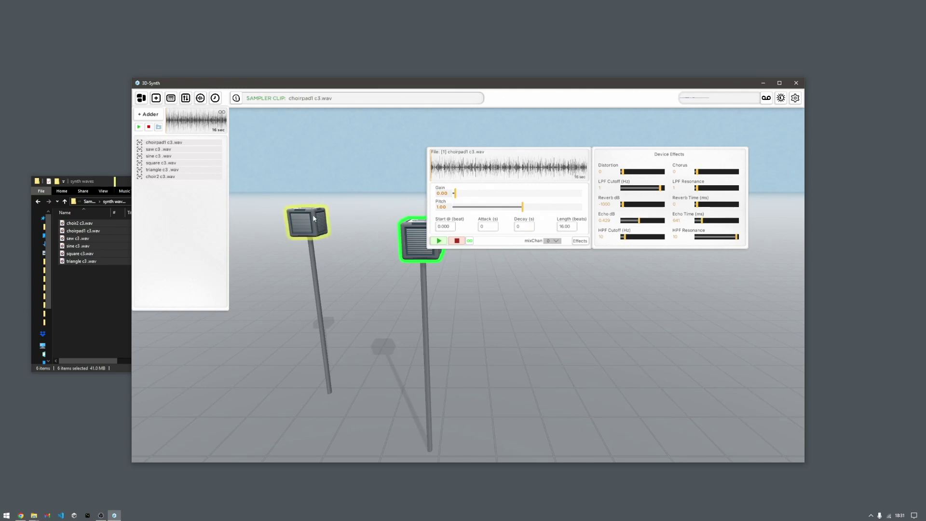
click(311, 220)
key(a)
key(w)
click(580, 242)
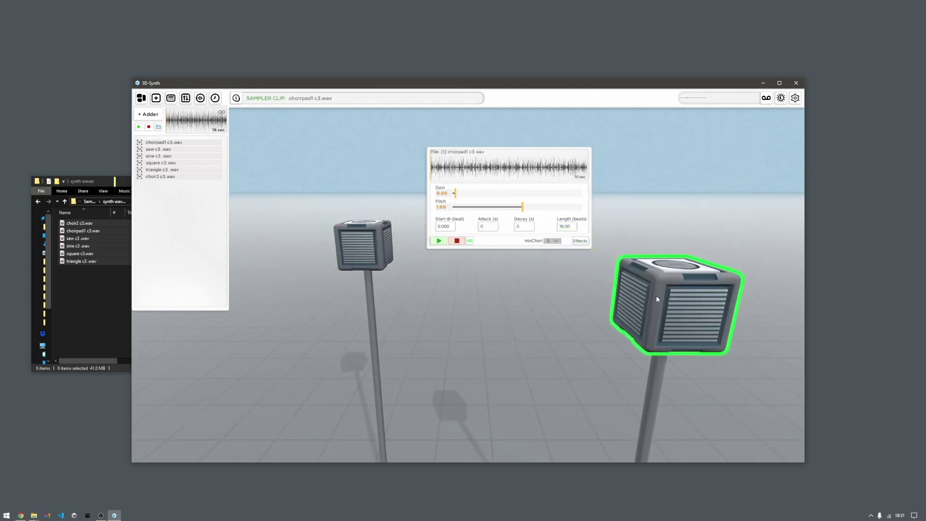
click(361, 231)
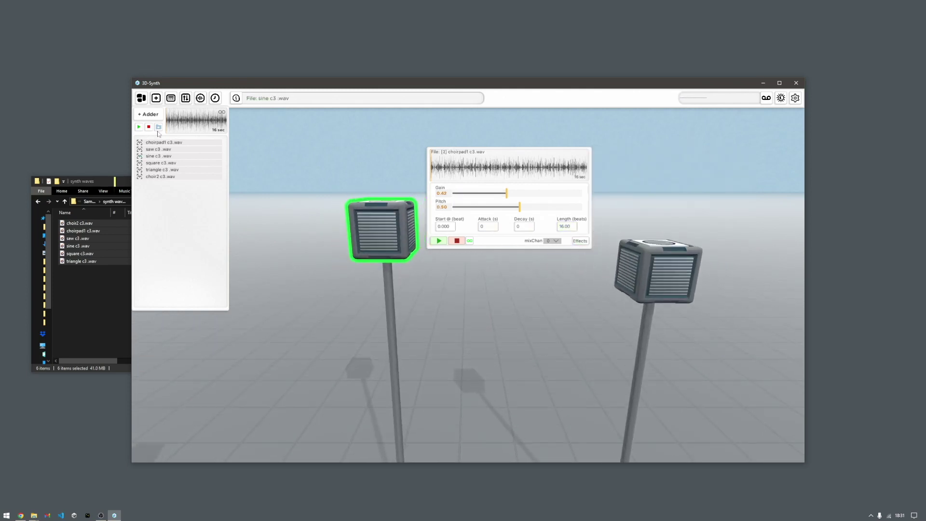
Close the Sound Adder, open the sequencing timeline and place it below the device controls with the selected cube visible.
click(156, 98)
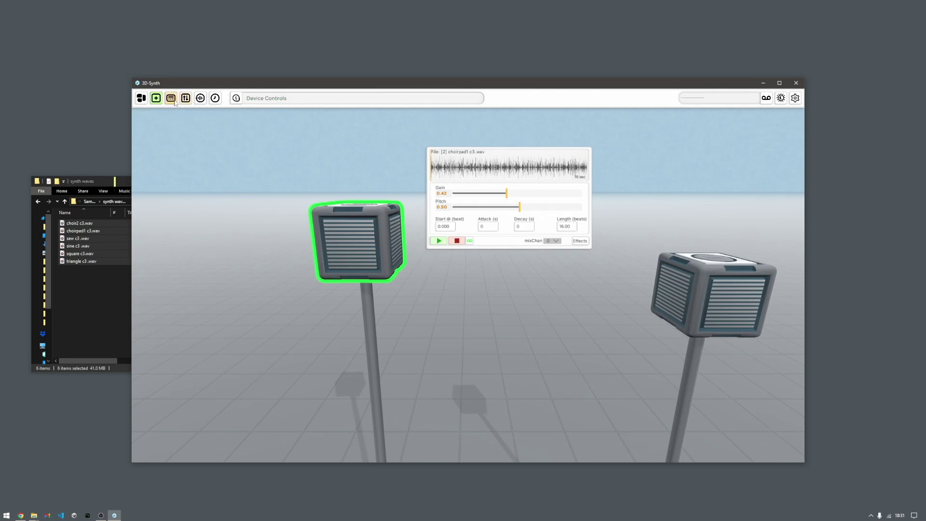
click(216, 99)
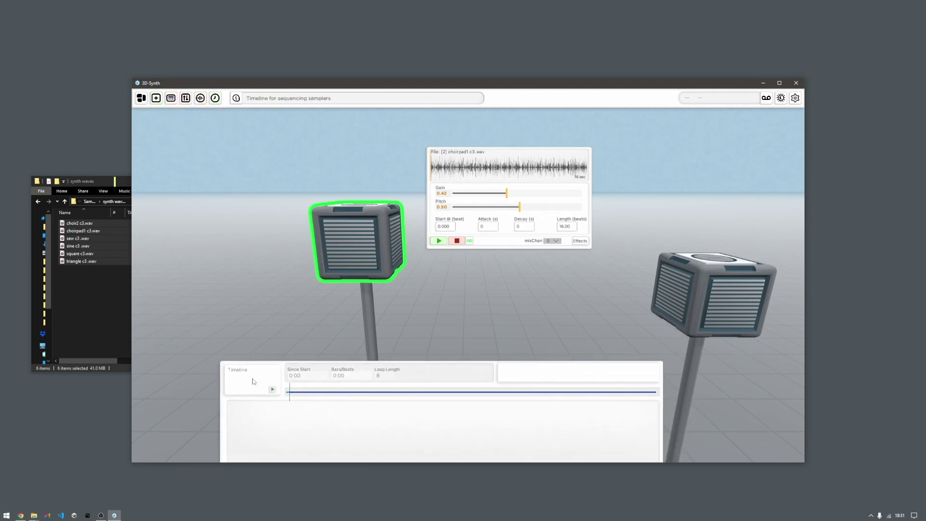
click(365, 373)
click(411, 373)
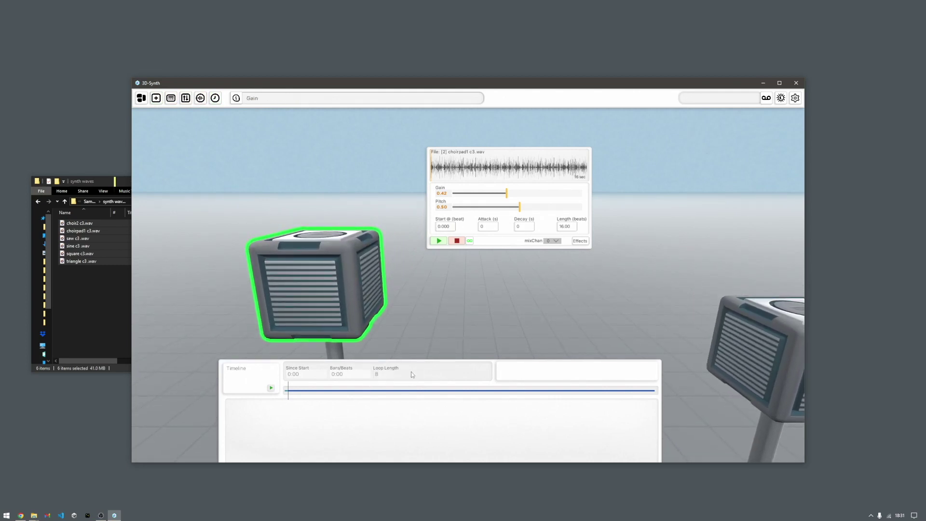
drag(254, 373, 275, 286)
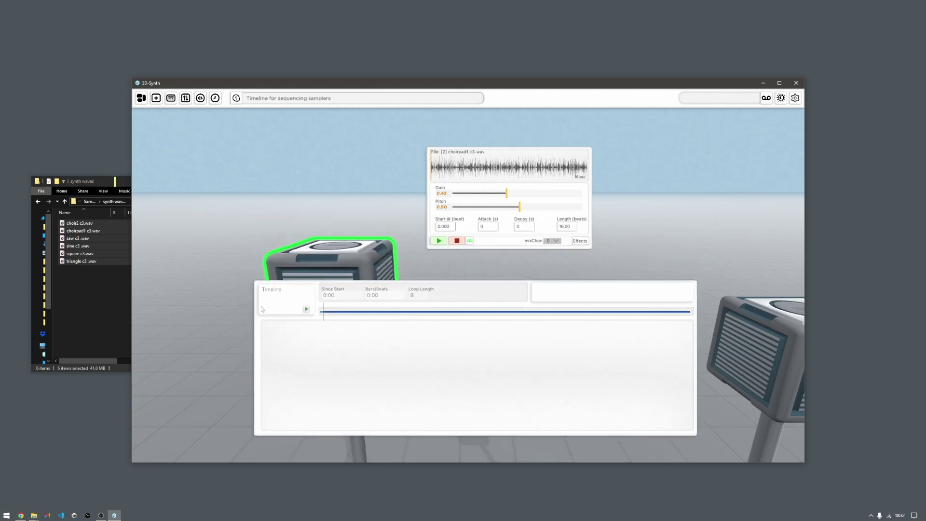
drag(262, 306, 228, 390)
drag(309, 311, 294, 206)
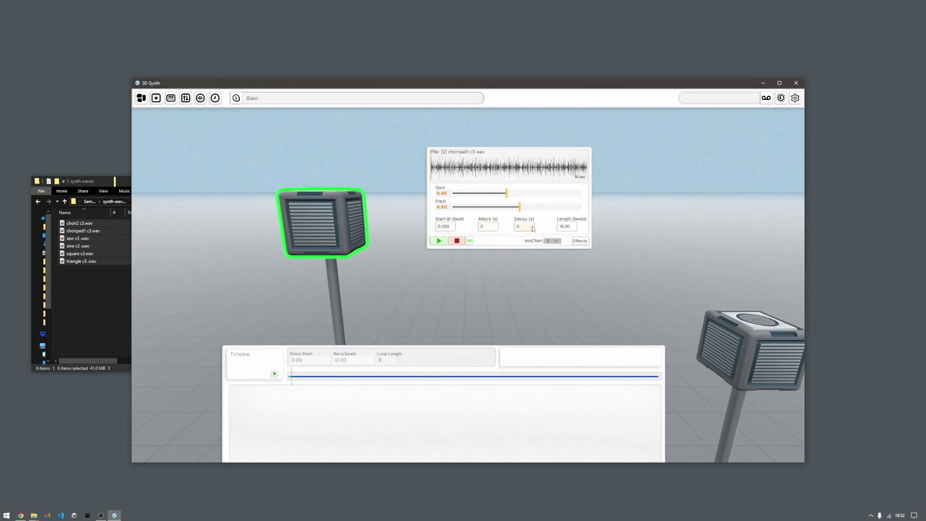
Sequence the second choirpad1 c3.wav cube with start beat 1, attack 2 s, decay 3 s and length 5 beats, looped on the timeline.
click(448, 229)
click(491, 230)
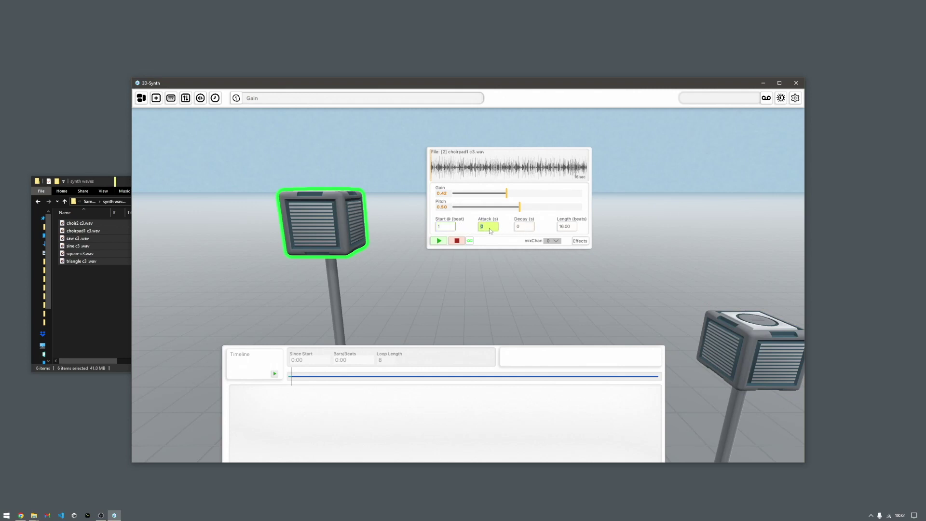
click(521, 230)
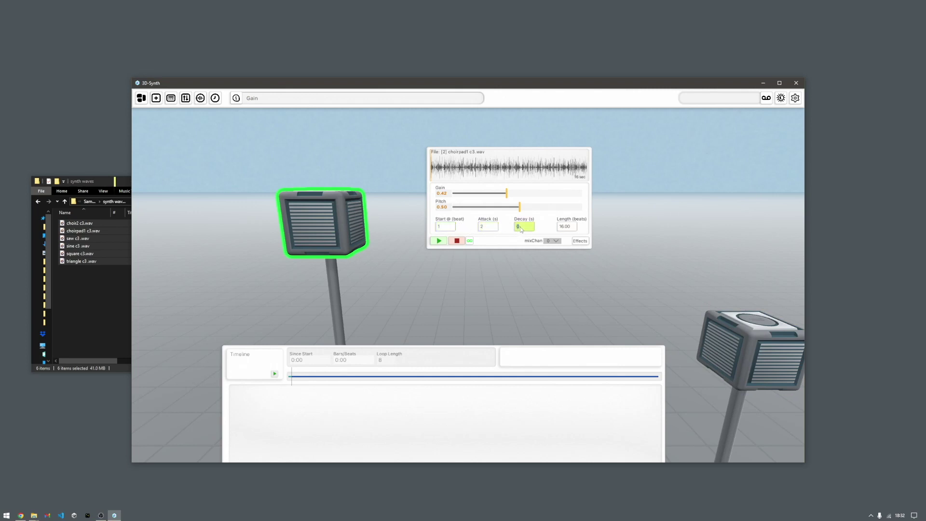
click(568, 228)
text(5)
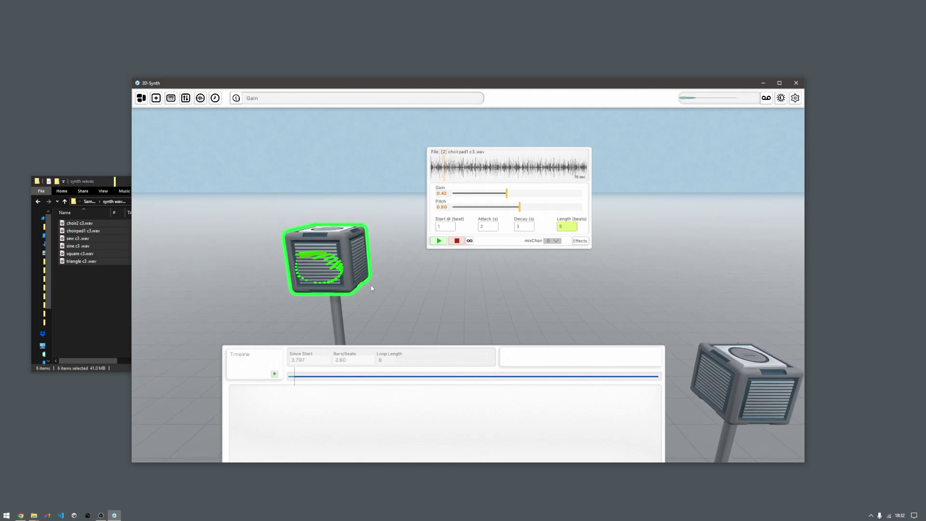
Move the device controls aside and add a sine c3 .wav cube from the Sound Adder to the back of the scene.
key(s)
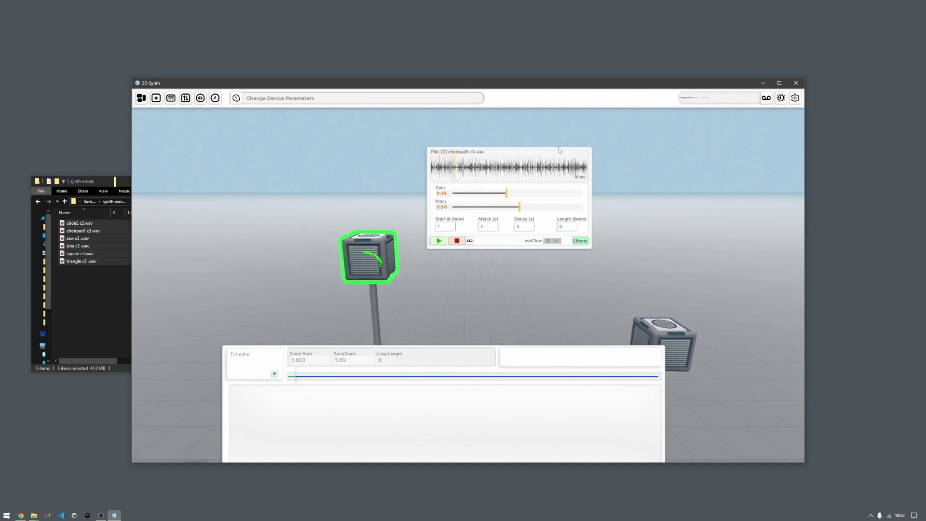
drag(560, 151, 688, 131)
click(157, 99)
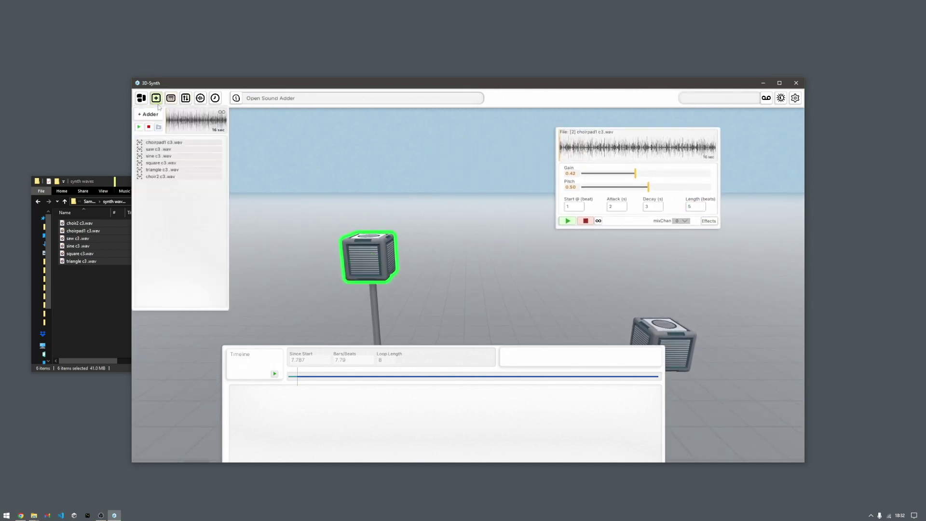
drag(159, 160, 485, 203)
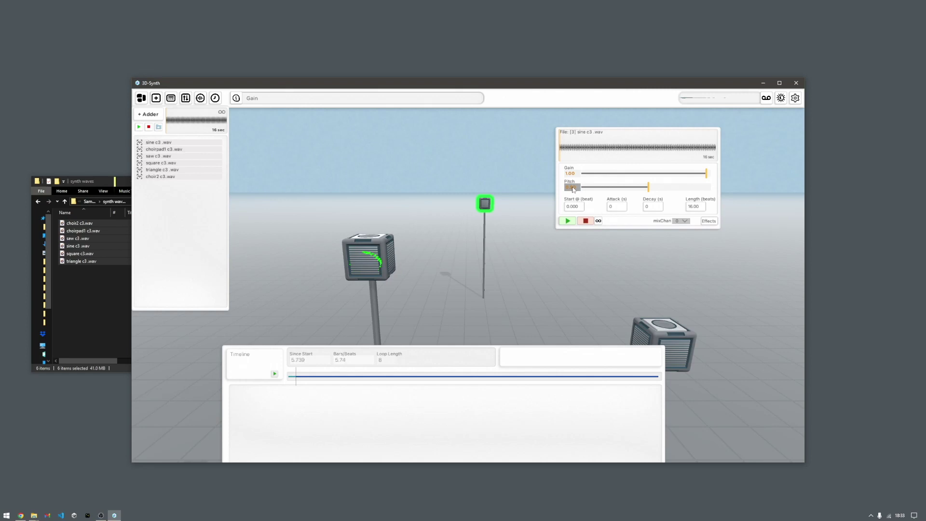
Set the sine c3 .wav cube to pitch 0.50 and length 1 beat, with Echo dB 0.627 and Echo Time 902 ms.
drag(611, 132, 560, 169)
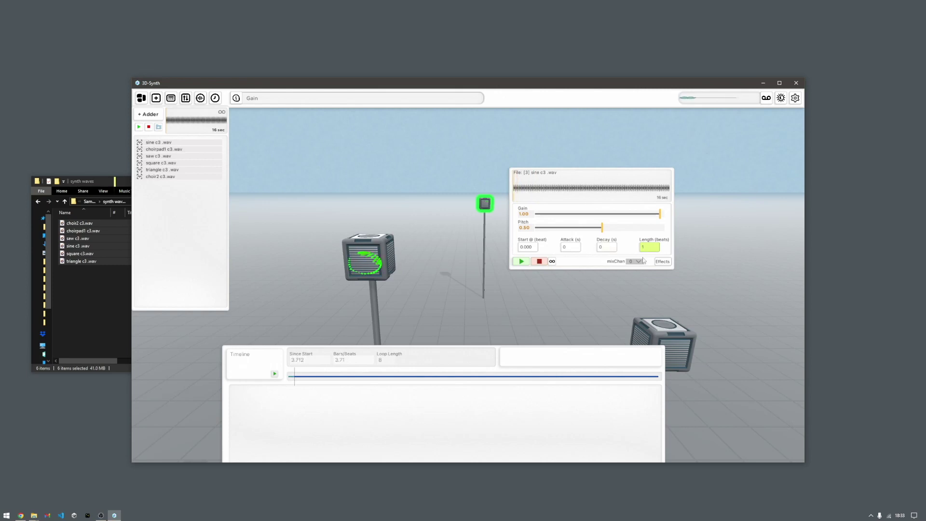
click(664, 262)
drag(710, 243, 732, 241)
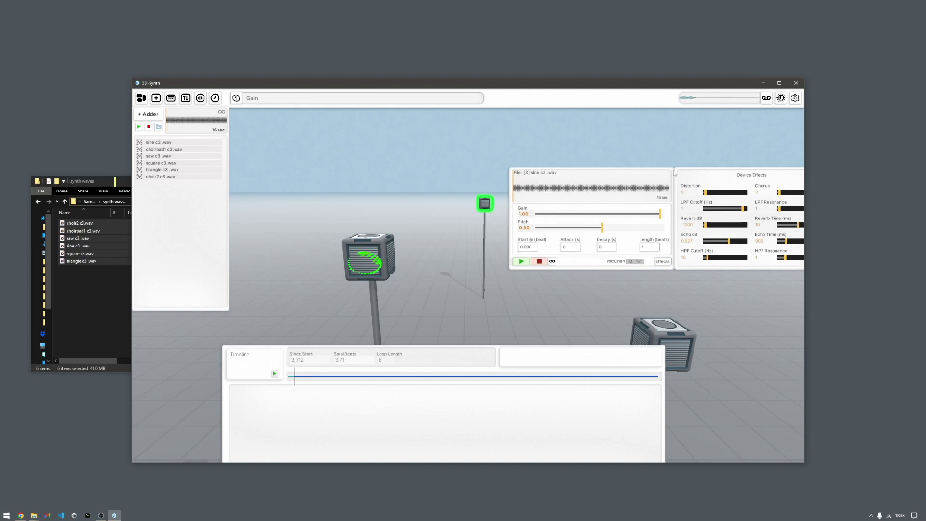
drag(674, 170, 610, 145)
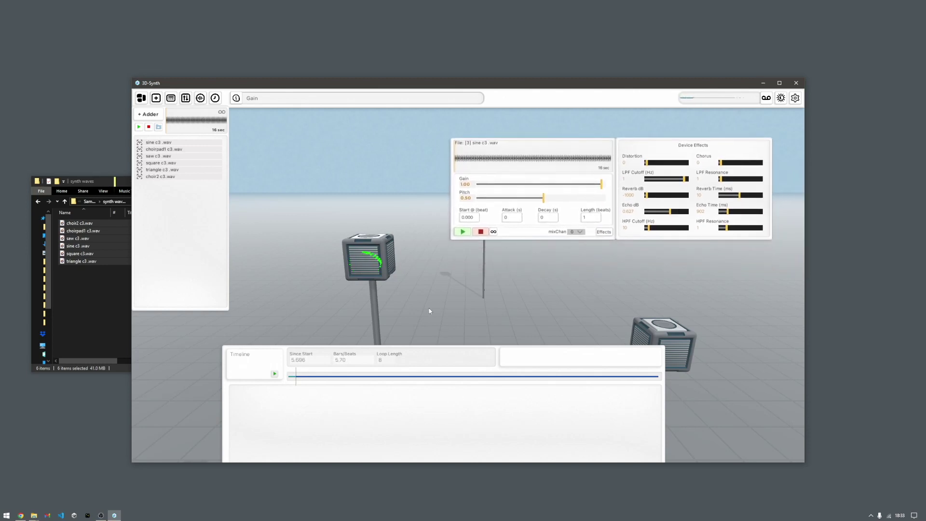
Select and reposition the sequenced choirpad1 c3.wav cube, and bring the view closer to the sine cube.
drag(375, 263, 390, 238)
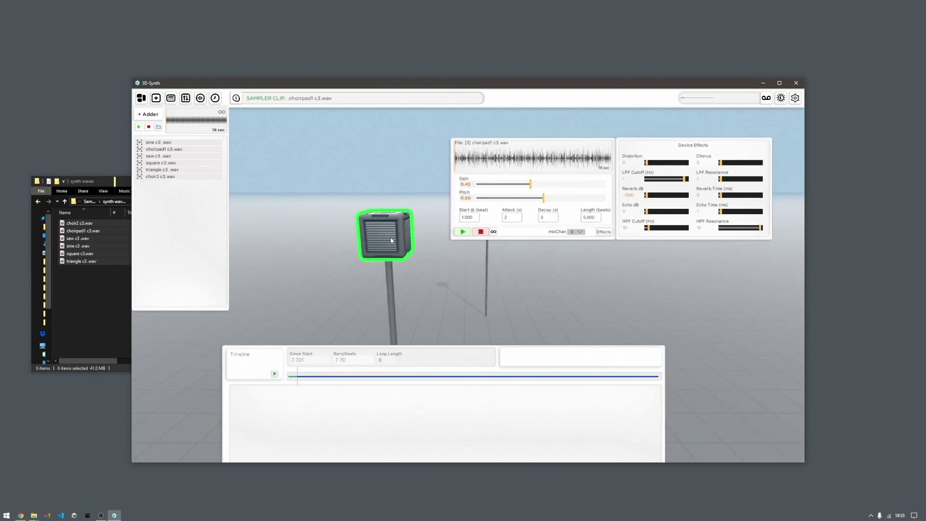
key(w)
key(d)
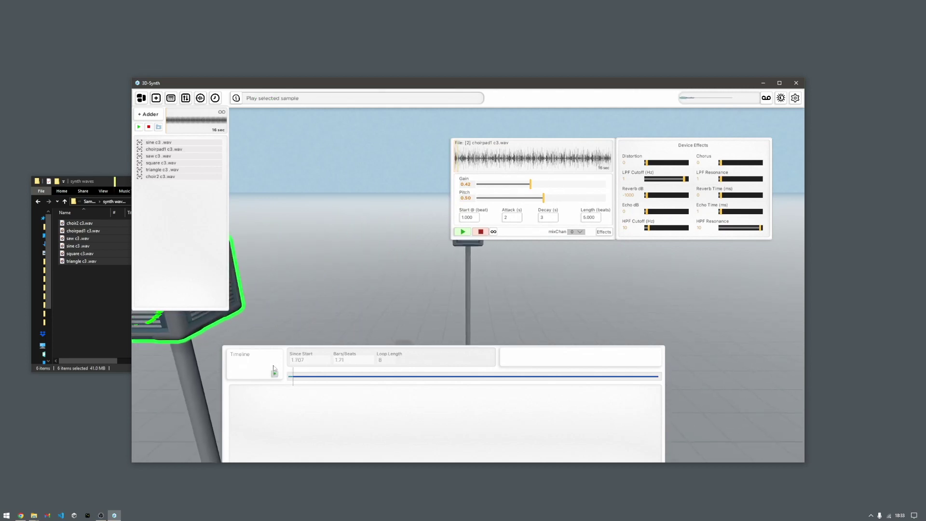
key(s)
Close the Sound Adder, open the mixer and move the timeline out of its way.
drag(285, 371, 327, 398)
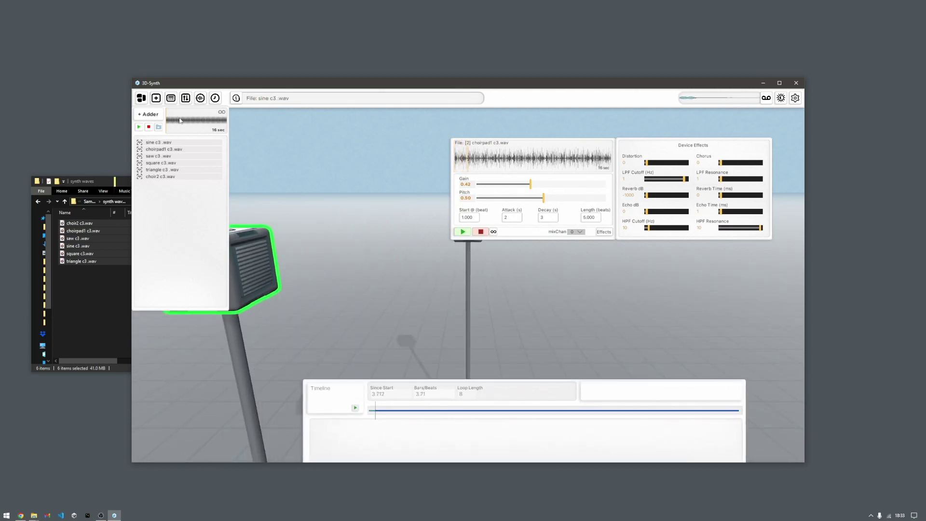
click(156, 99)
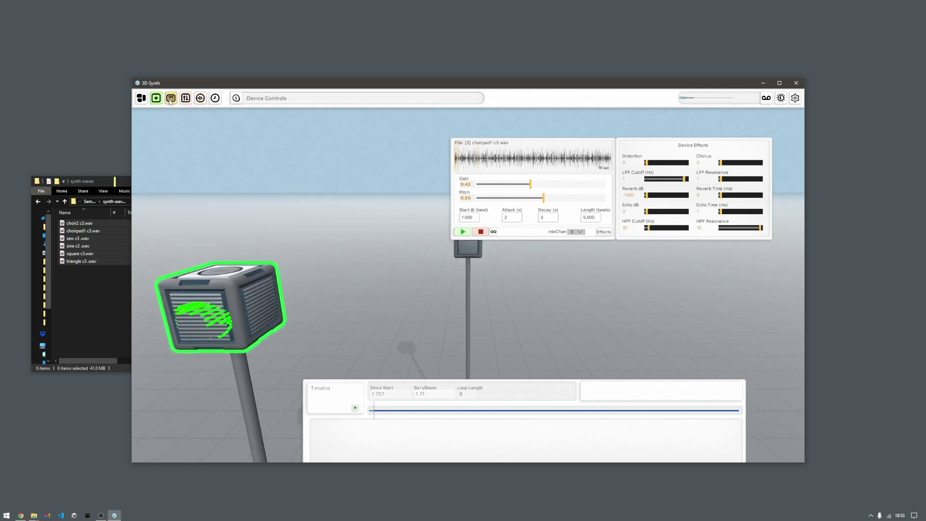
click(186, 99)
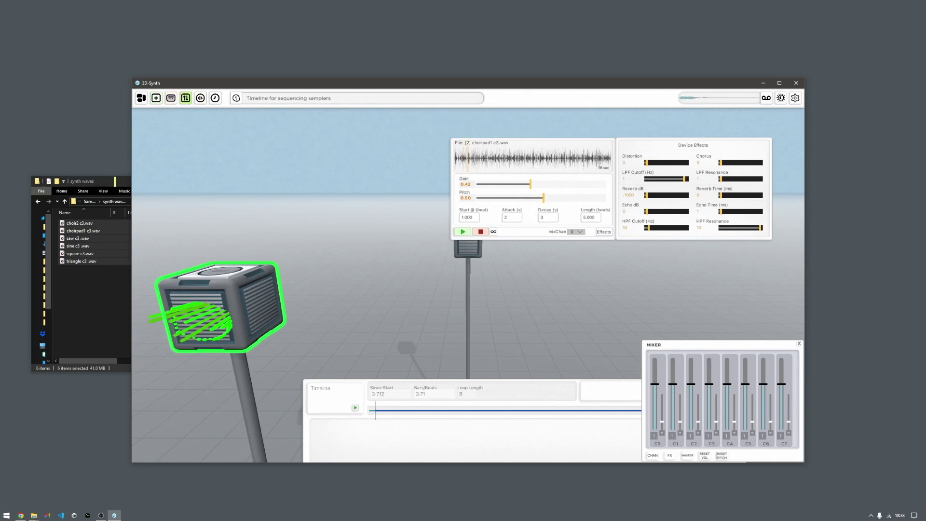
drag(326, 410, 253, 448)
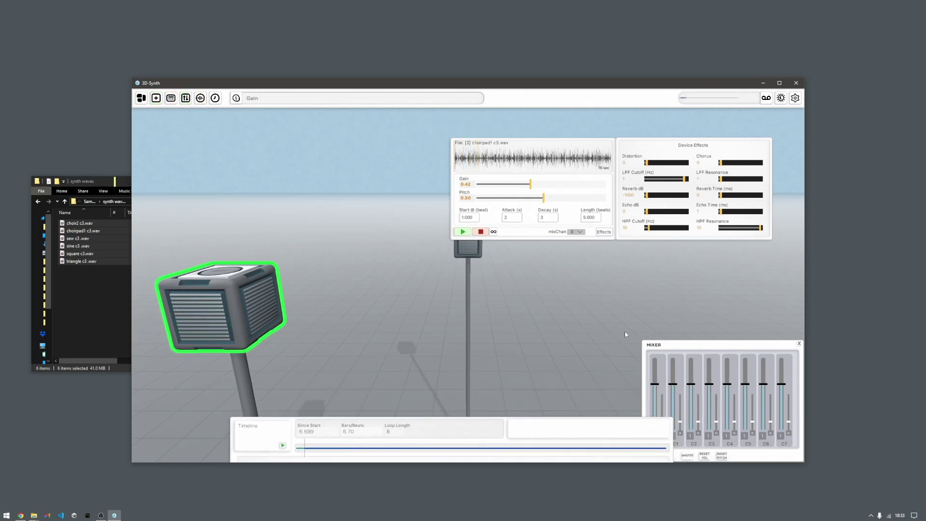
Assign the choirpad1 c3.wav cube to mixer channel 1 and the sine c3 .wav cube to mixer channel 2.
click(577, 231)
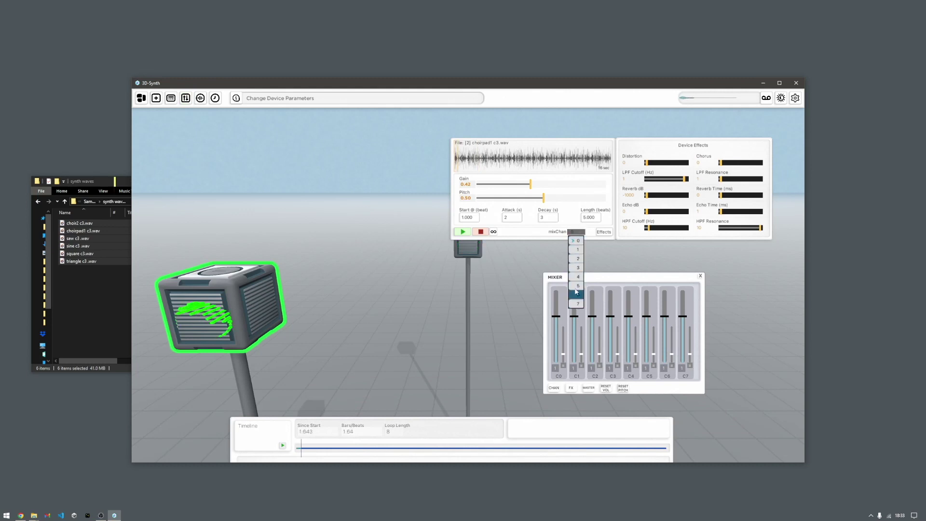
click(577, 250)
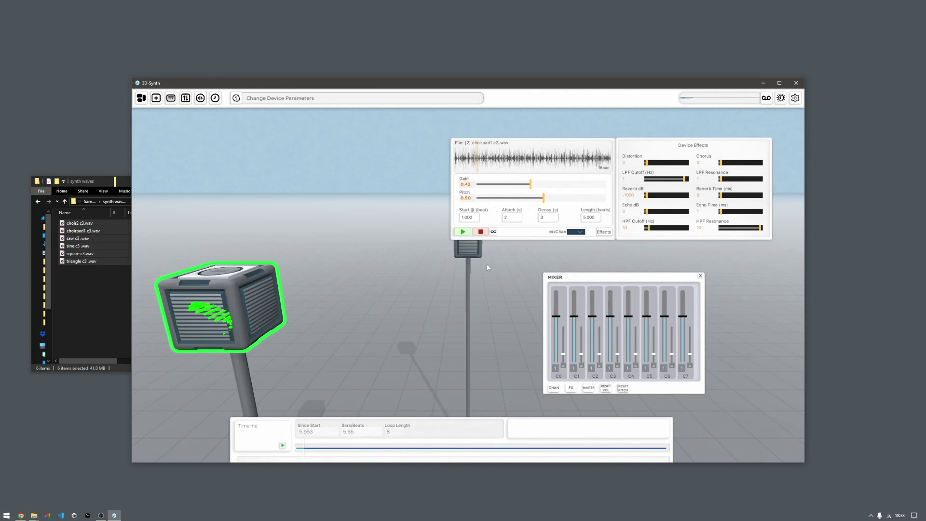
click(468, 249)
click(576, 232)
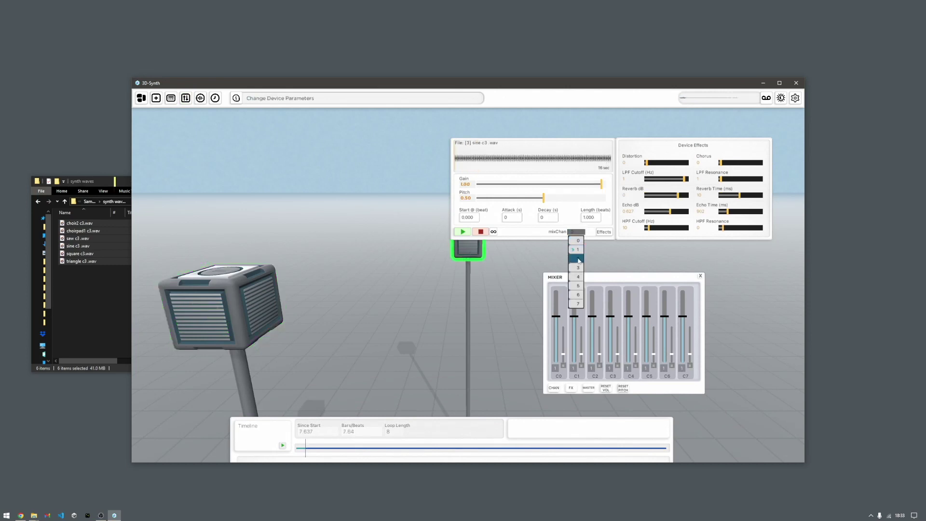
click(577, 259)
Try the mixer's C1 and C2 volume faders during playback, pulling each down and returning both level with the other channels.
drag(575, 318, 571, 261)
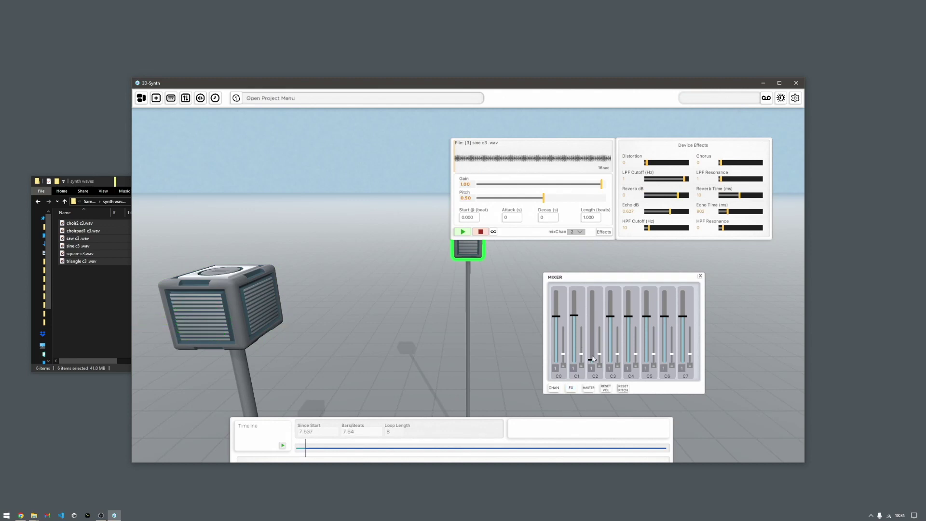
drag(592, 358, 571, 369)
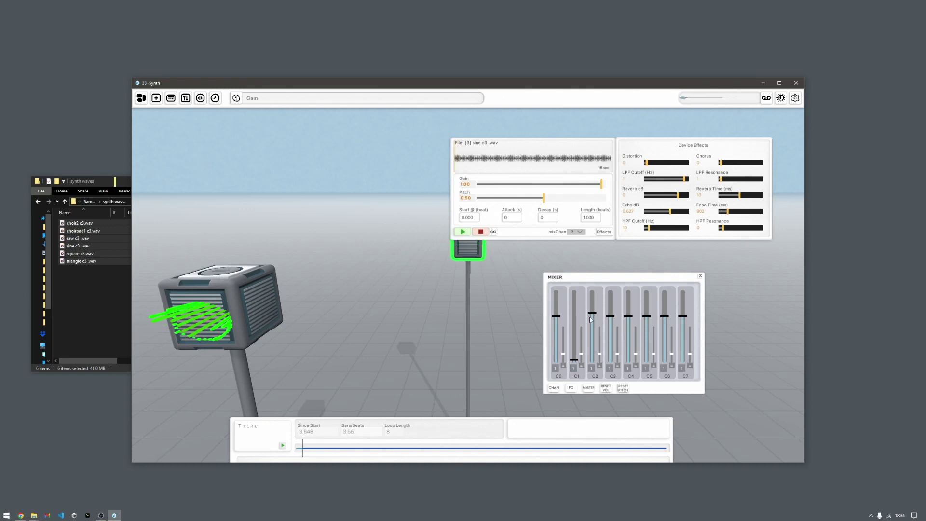
mouse_move(591, 317)
mouse_down()
mouse_move(595, 356)
mouse_move(595, 333)
mouse_up()
click(597, 385)
drag(598, 386, 596, 337)
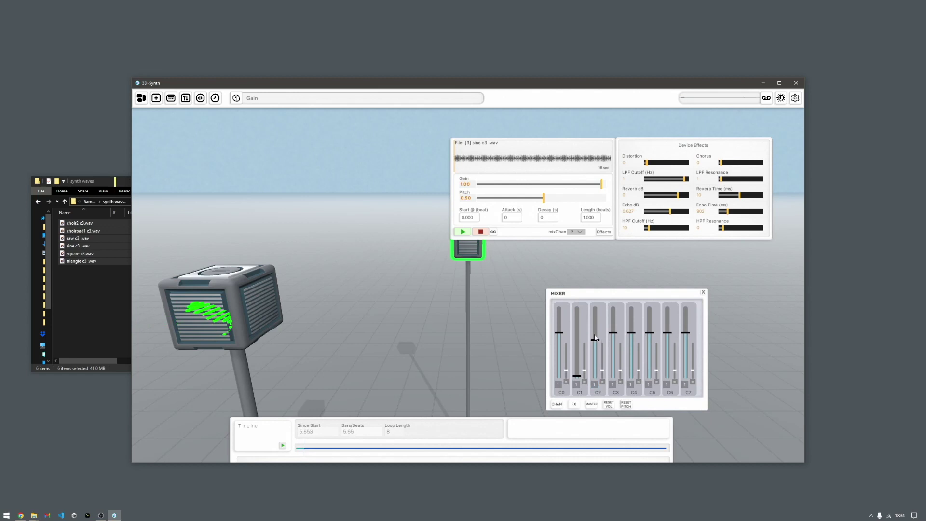
drag(577, 376, 580, 337)
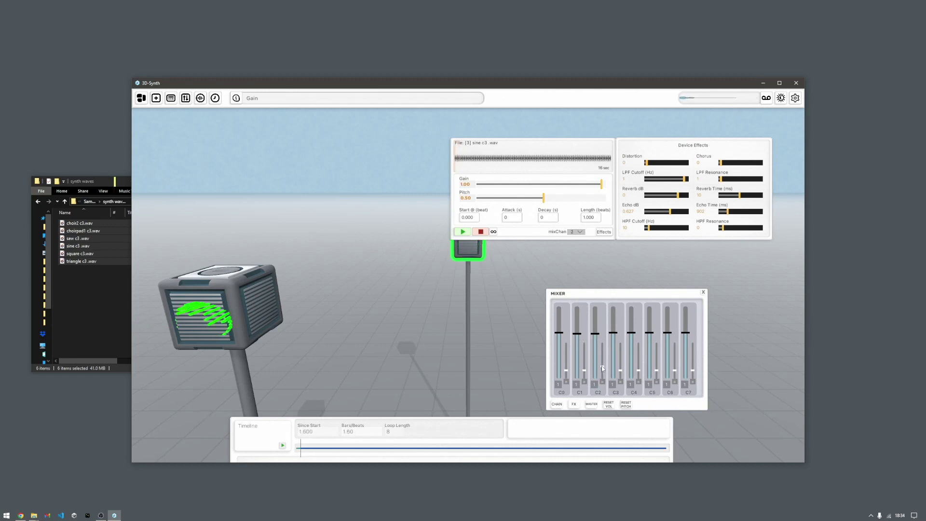
Try the pitch fader of mixer channel C1 during playback and reset it.
drag(585, 372, 584, 359)
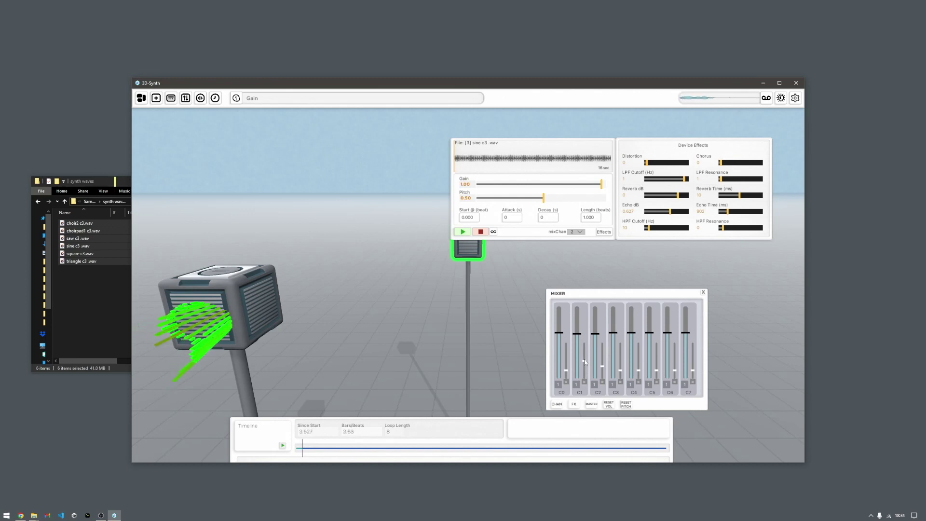
click(584, 382)
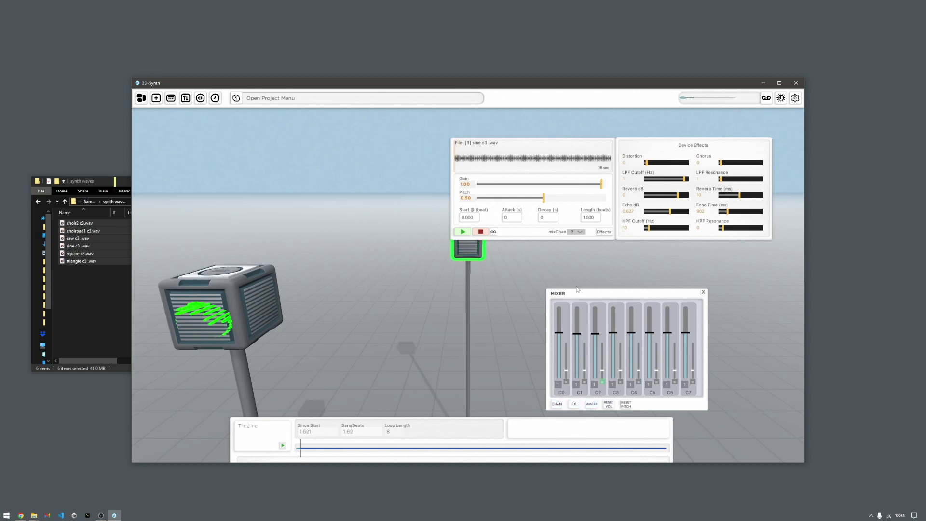
Move the mixer aside, close it and hide the device controls of the sine c3 .wav cube.
drag(579, 296, 566, 258)
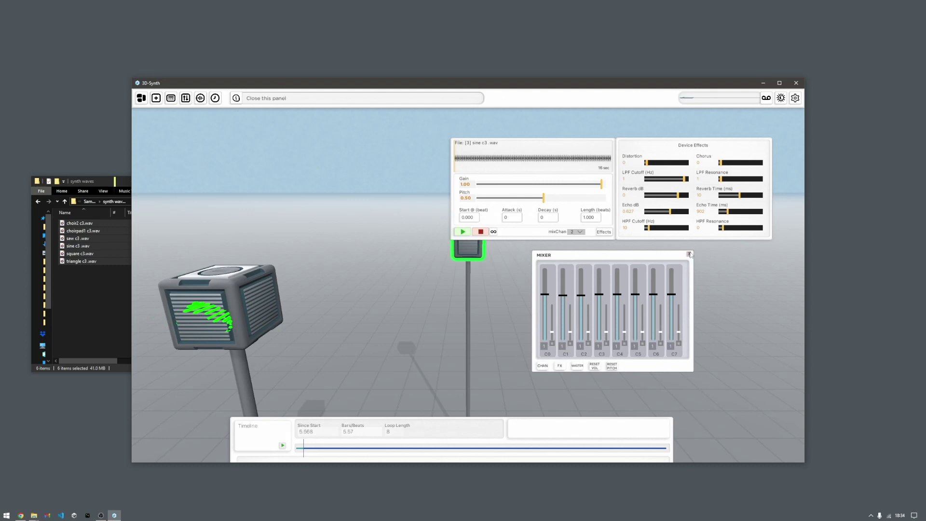
drag(669, 263, 690, 269)
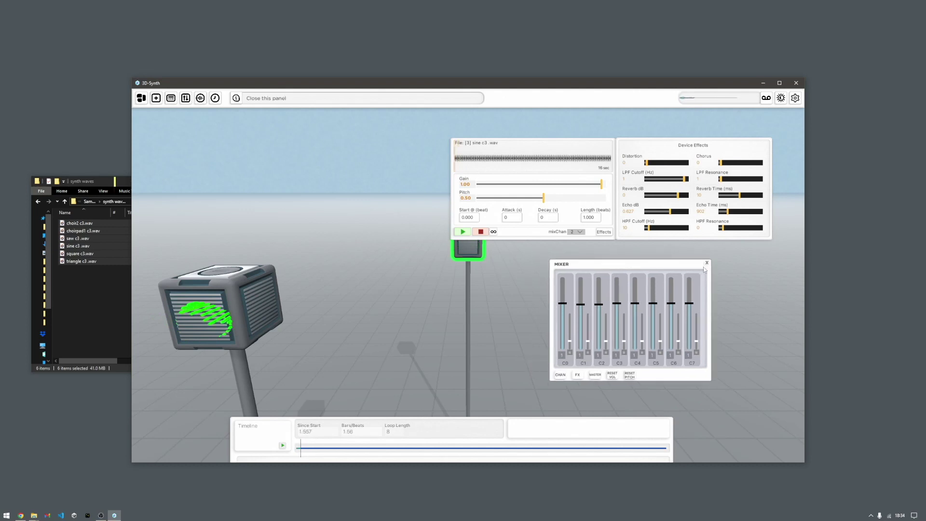
click(707, 263)
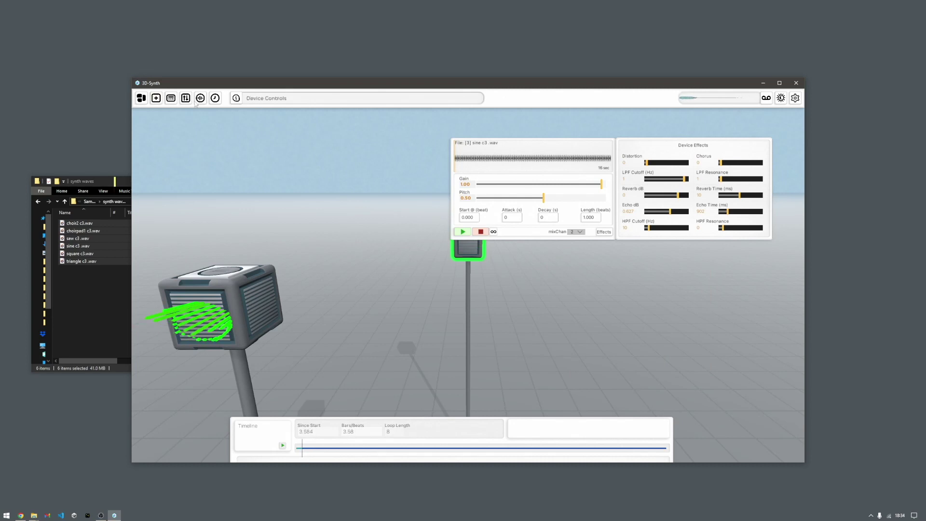
click(171, 98)
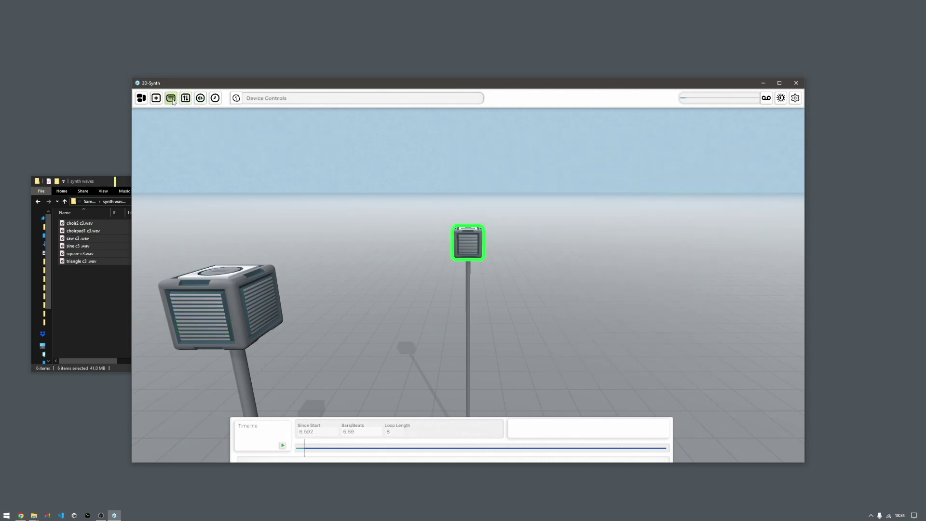
Try the dark theme and switch back to the light theme.
click(781, 99)
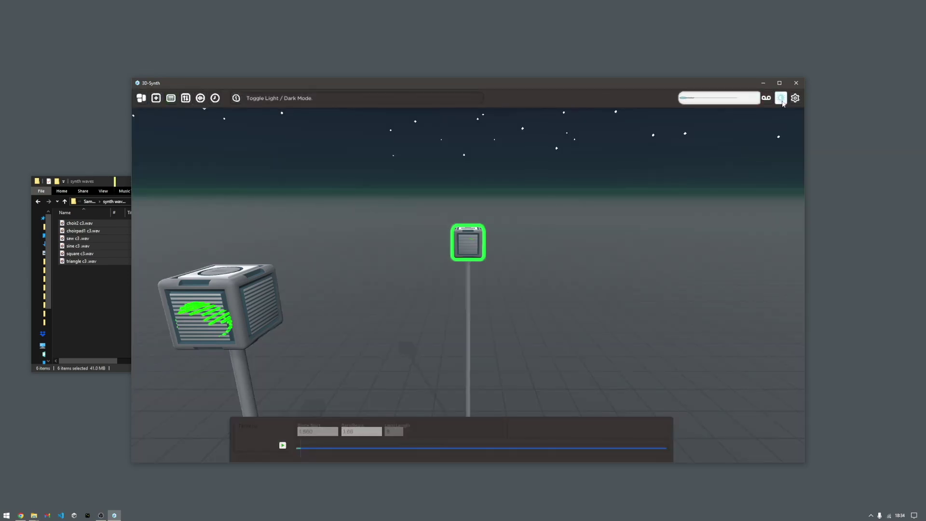
click(782, 99)
Compare the Fast, Low and High graphics qualities in the settings, choose Ultra and close the settings.
click(796, 97)
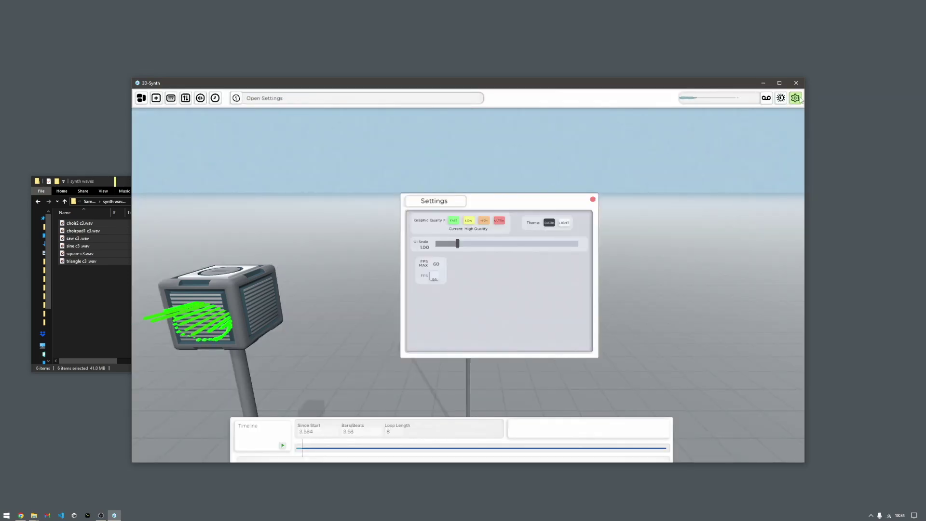
click(469, 221)
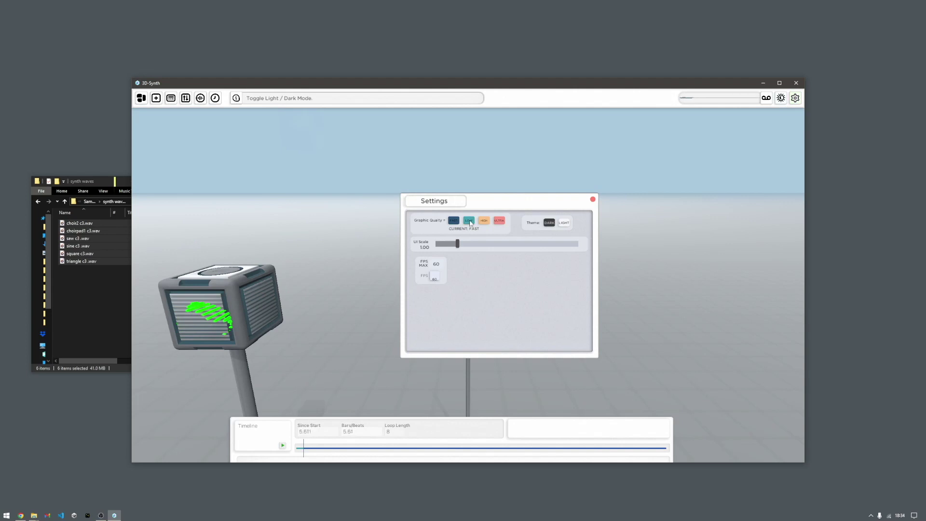
click(480, 222)
drag(507, 206, 656, 199)
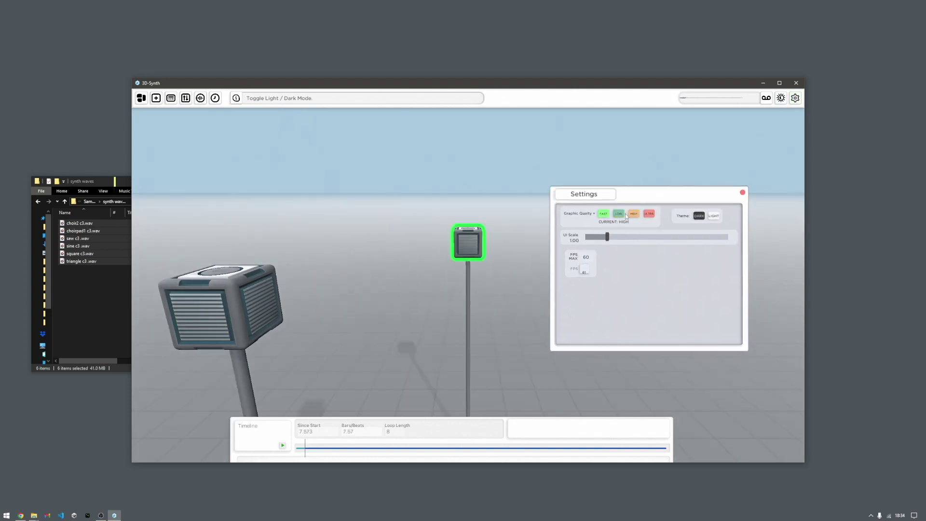
click(603, 214)
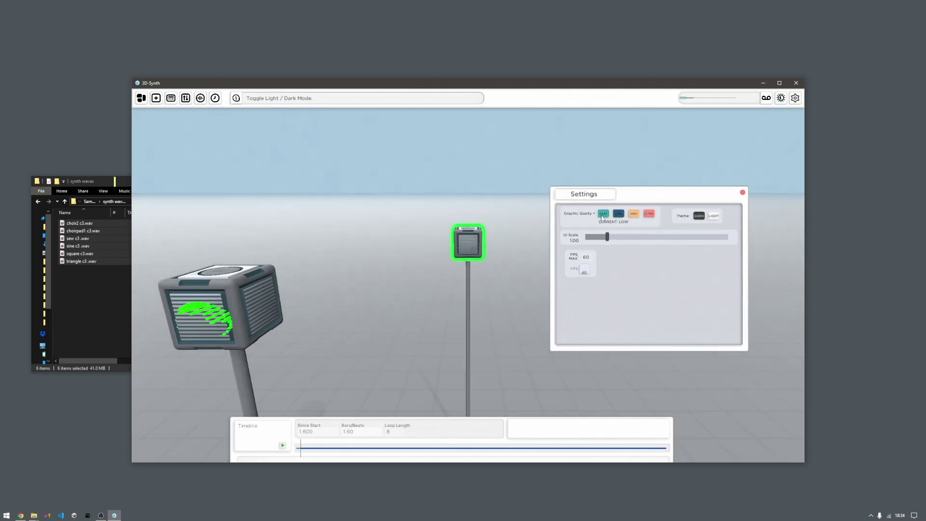
middle_drag(357, 327, 340, 313)
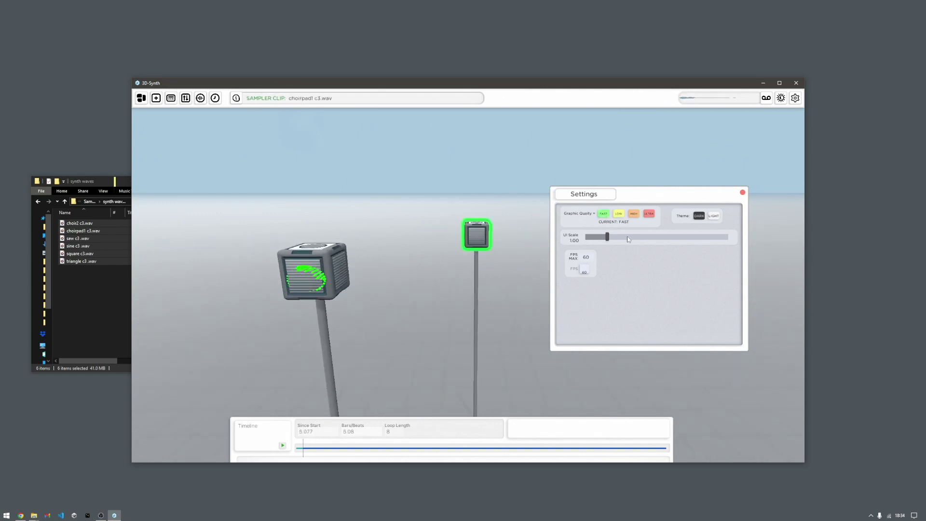
click(653, 216)
click(743, 193)
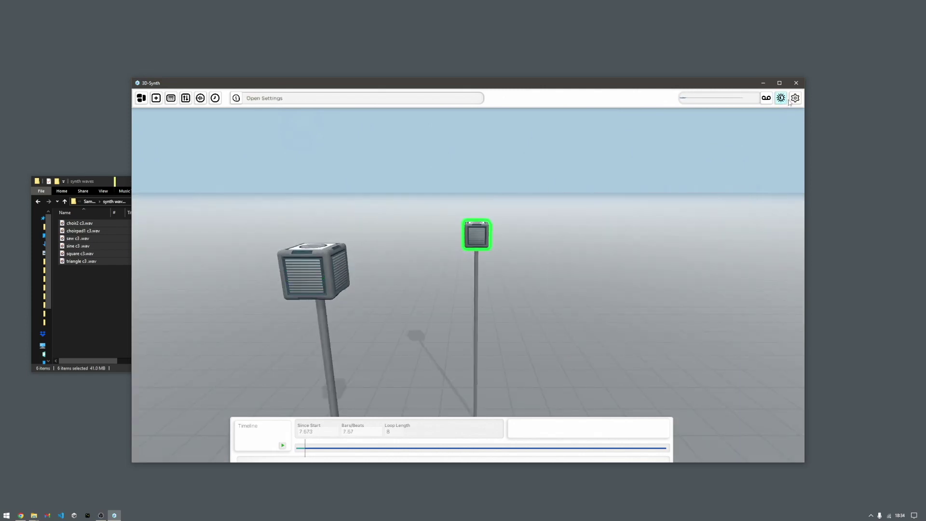
Open the audio recorder, start a recording with the timeline closed, and reopen the timeline to play the sequence.
click(767, 98)
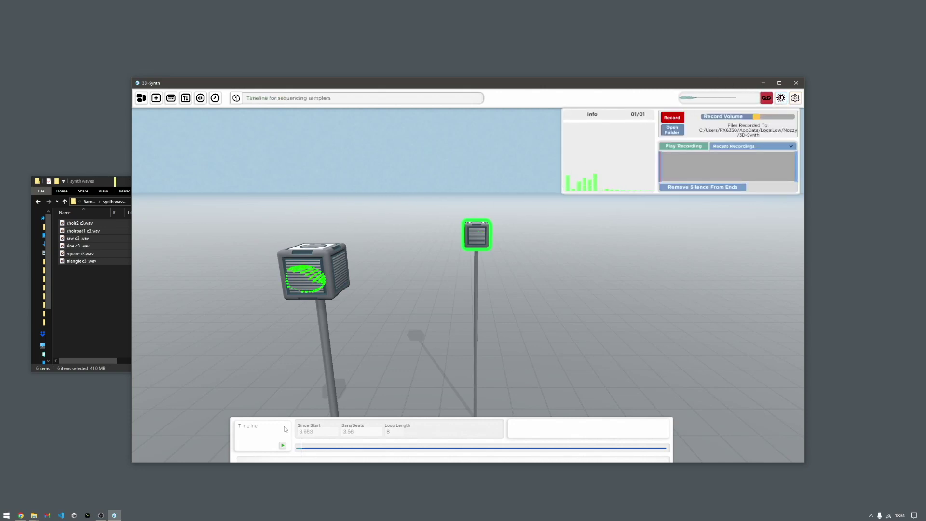
click(283, 445)
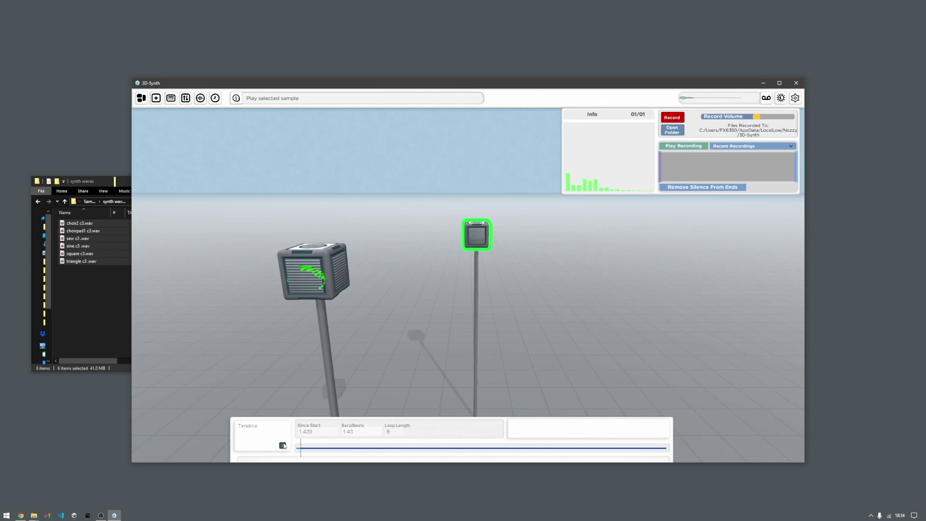
click(215, 98)
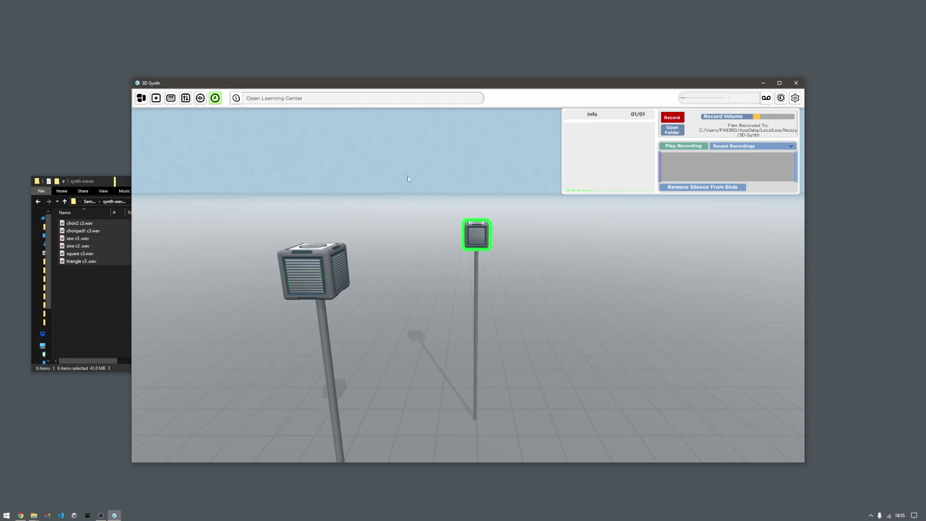
click(672, 117)
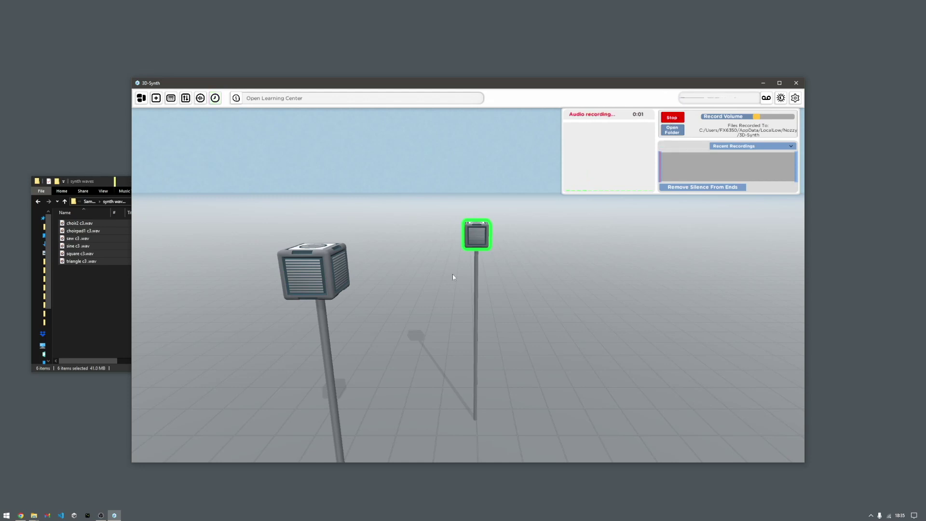
click(215, 98)
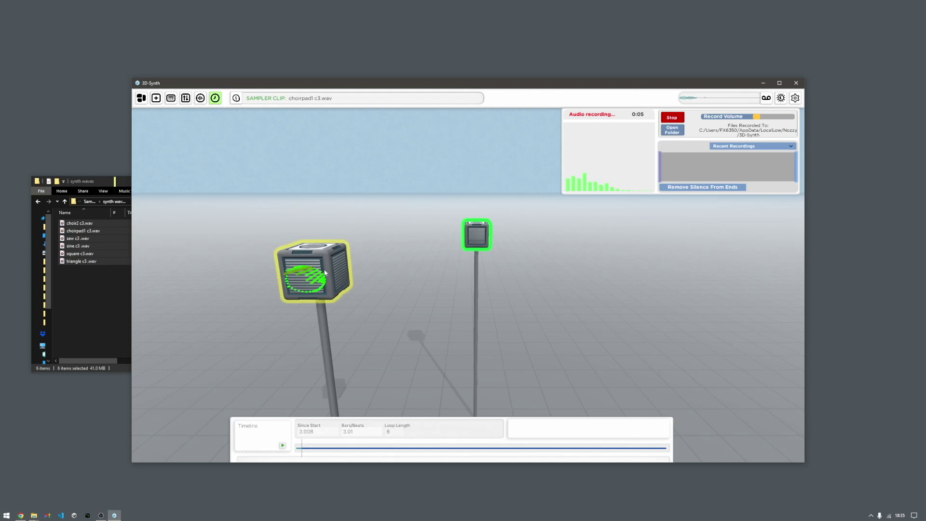
Set the choirpad1 c3.wav cube's start beat to 3 and pitch to 1.00, and move its controls below the cubes.
click(313, 262)
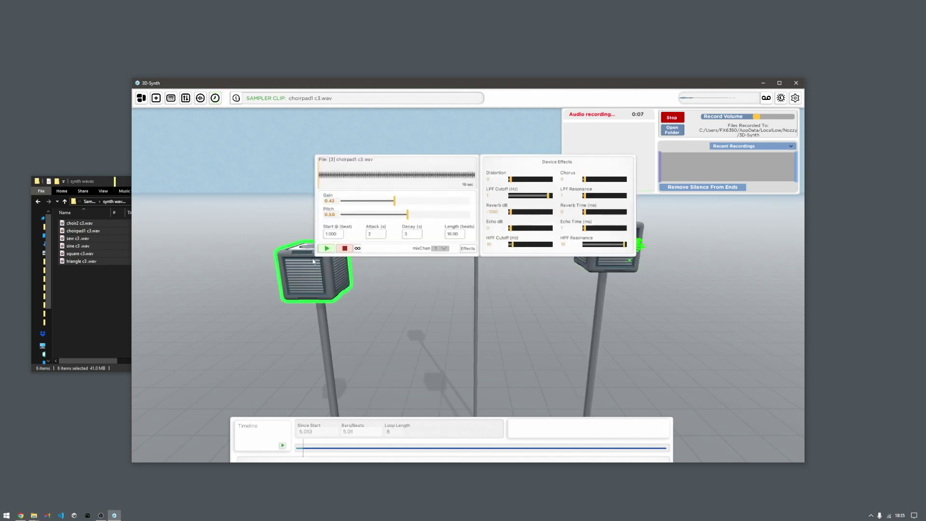
click(339, 234)
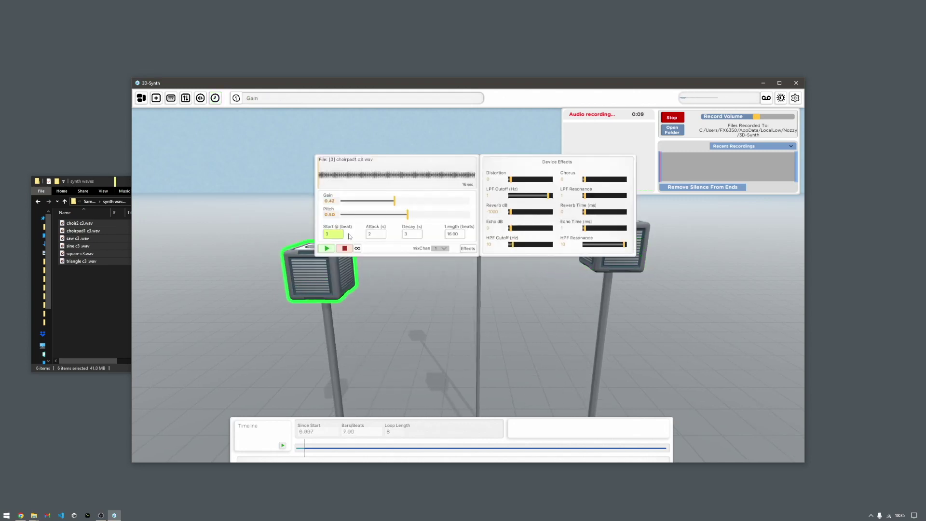
click(331, 215)
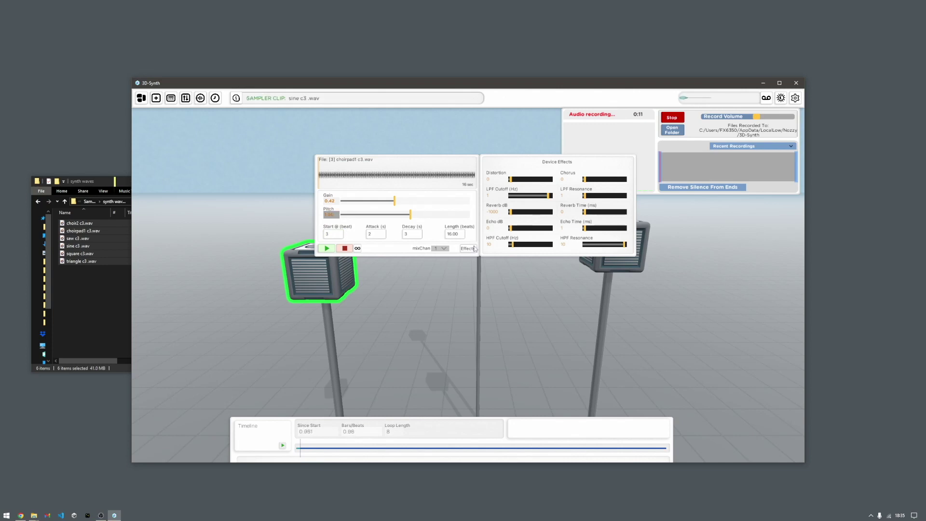
drag(380, 158, 450, 304)
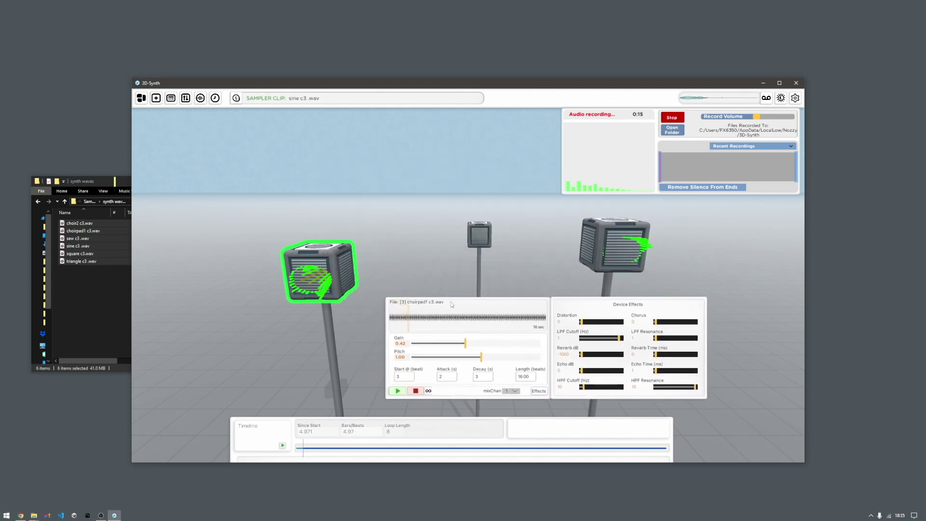
Raise the echo level of the choirpad1 c3.wav cube to about 0.35 and increase its echo time.
key(d)
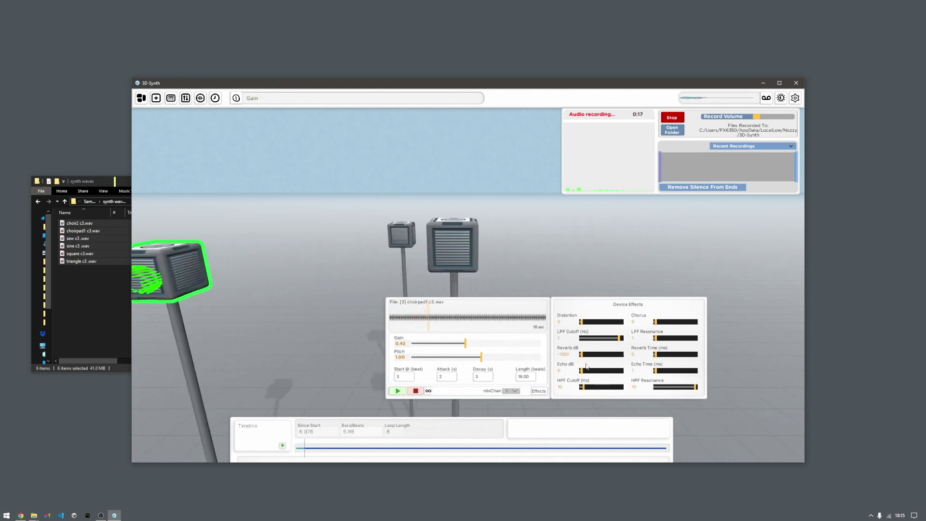
drag(581, 371, 595, 372)
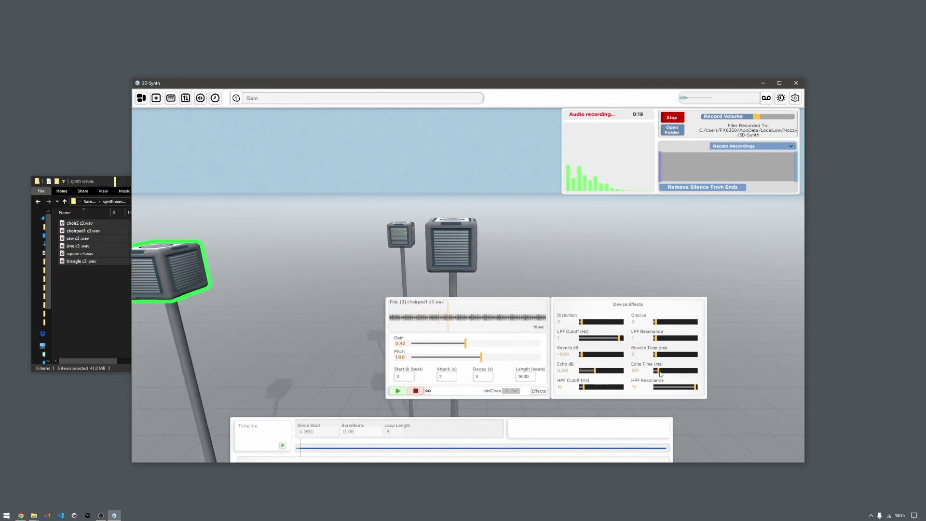
drag(661, 374, 660, 375)
Set the choirpad1 c3.wav cube's attack to 0 s, decay to 1 s and length to 3 beats.
click(483, 377)
text(2)
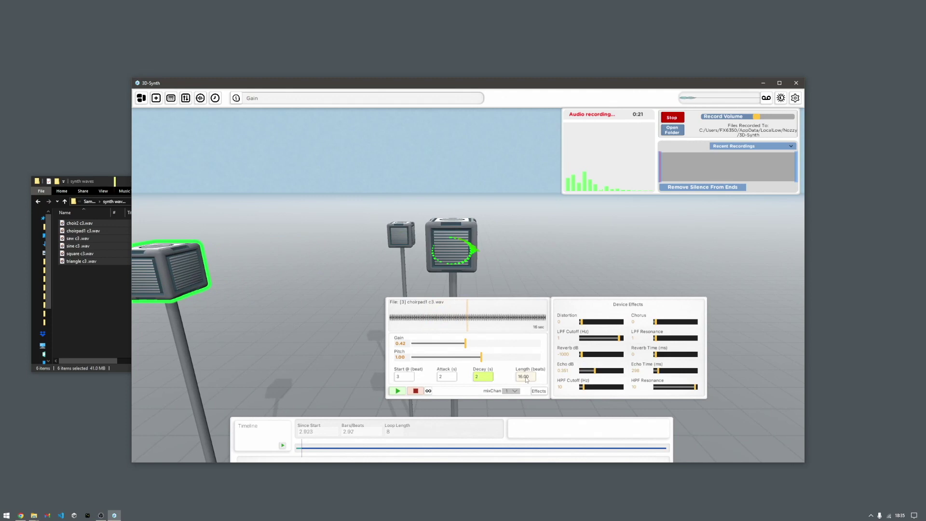
click(521, 377)
text(3)
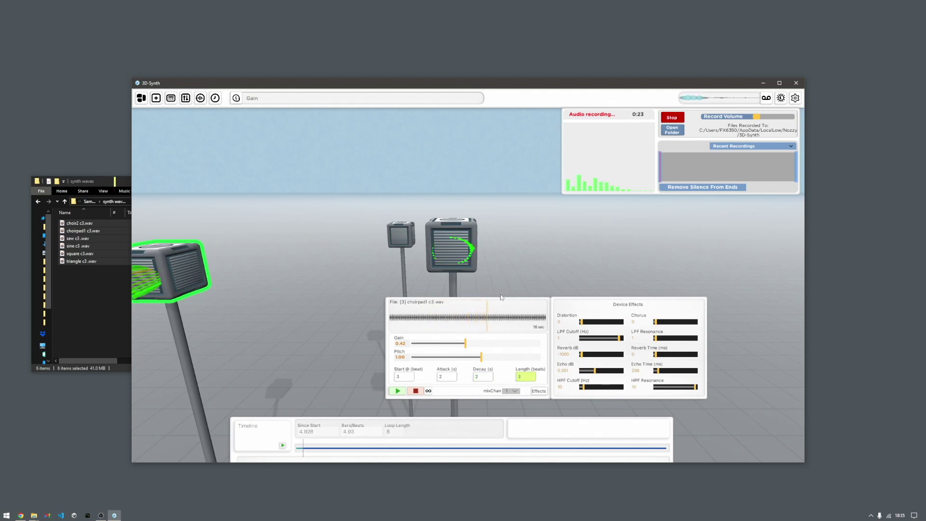
click(443, 379)
text(0)
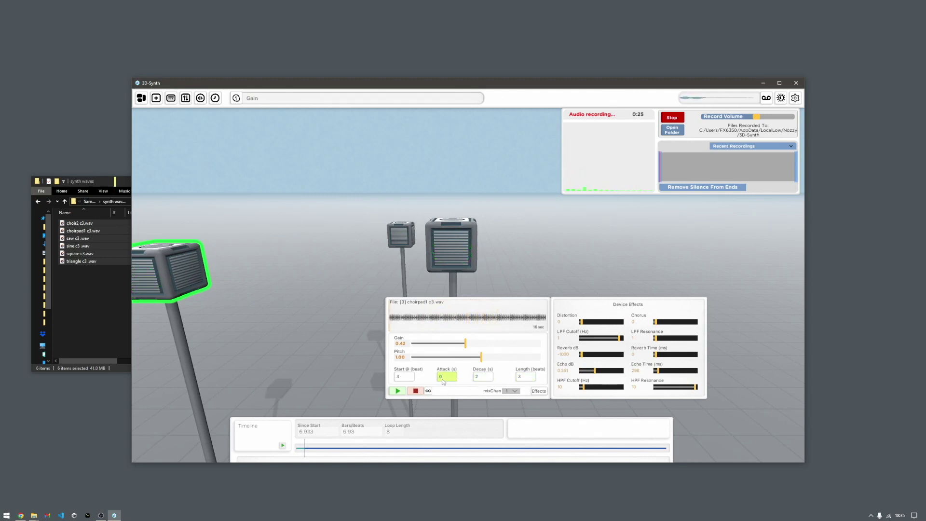
click(486, 379)
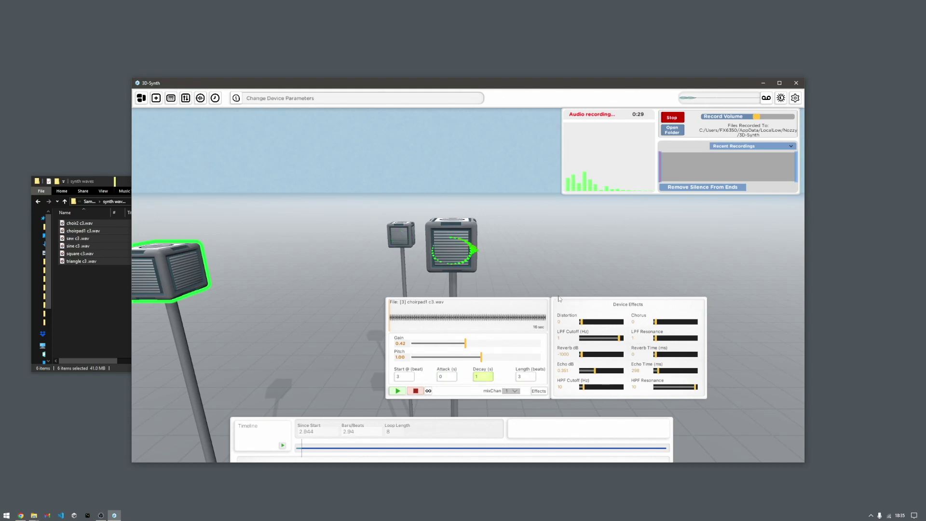
Increase the choirpad1 c3.wav cube's echo to about 0.857 and its echo time to about 772 ms.
drag(558, 297, 562, 293)
key(a)
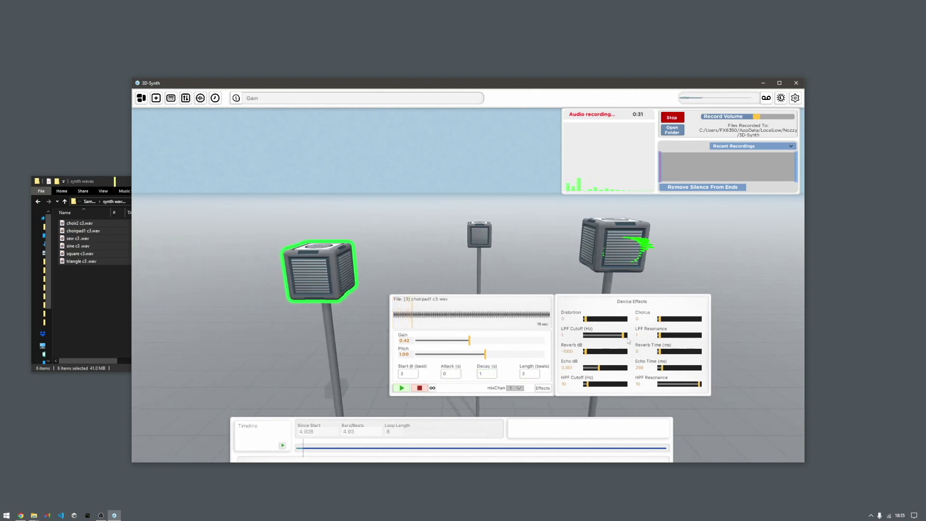
drag(599, 368, 618, 368)
Close the timeline to end playback and lower the choirpad1 c3.wav cube's gain to 0.00.
click(215, 98)
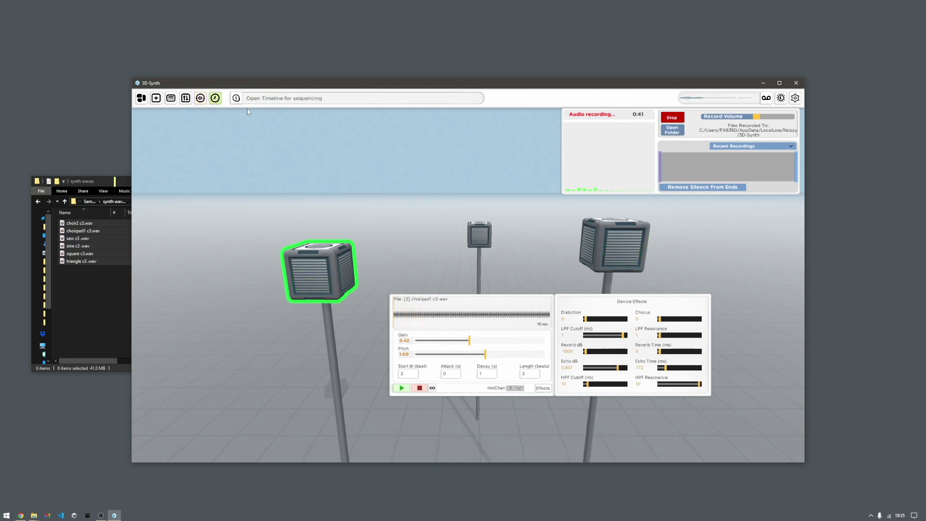
drag(459, 299, 418, 311)
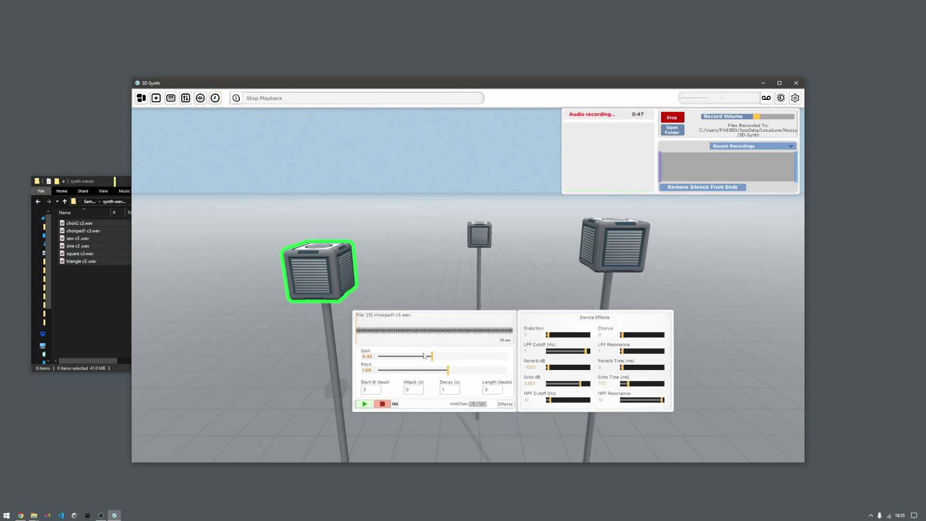
drag(432, 356, 379, 356)
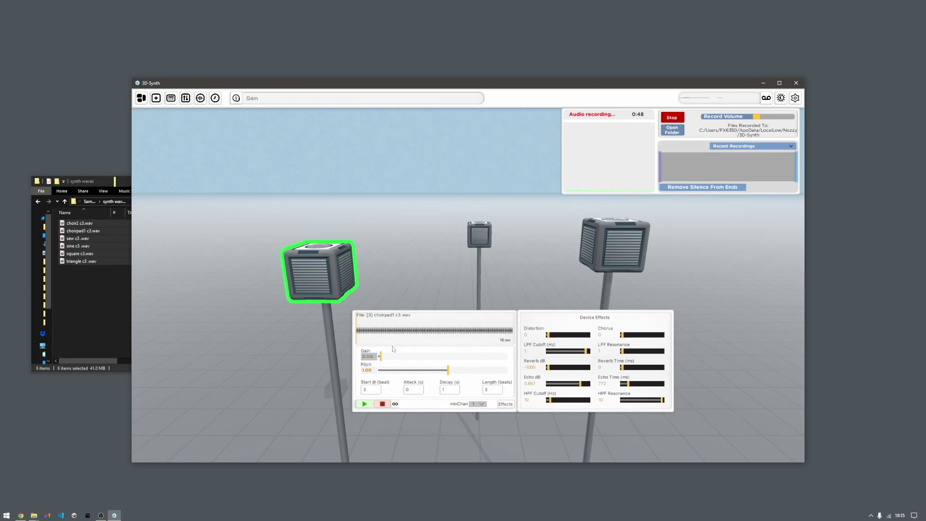
Stop the audio recording, close the device controls and mixer, and open the folder containing the recorded file.
click(186, 99)
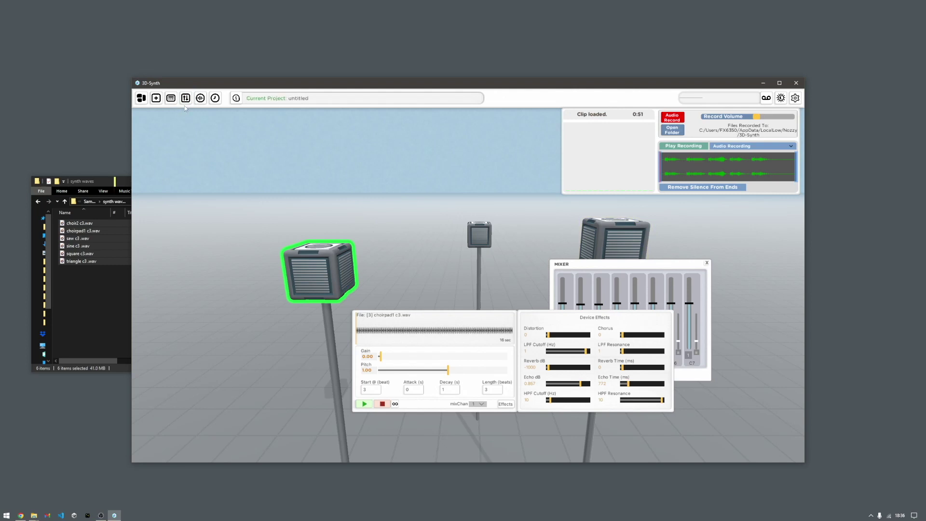
click(172, 98)
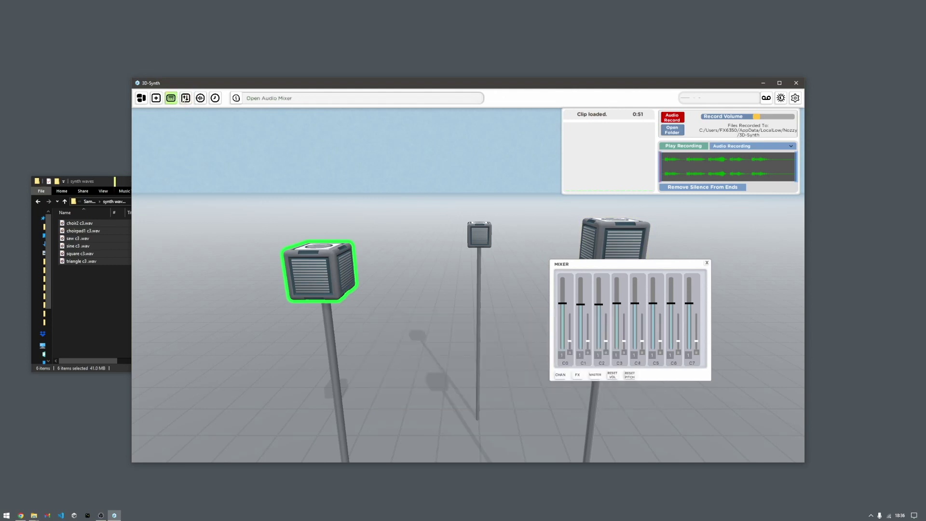
click(185, 99)
click(674, 131)
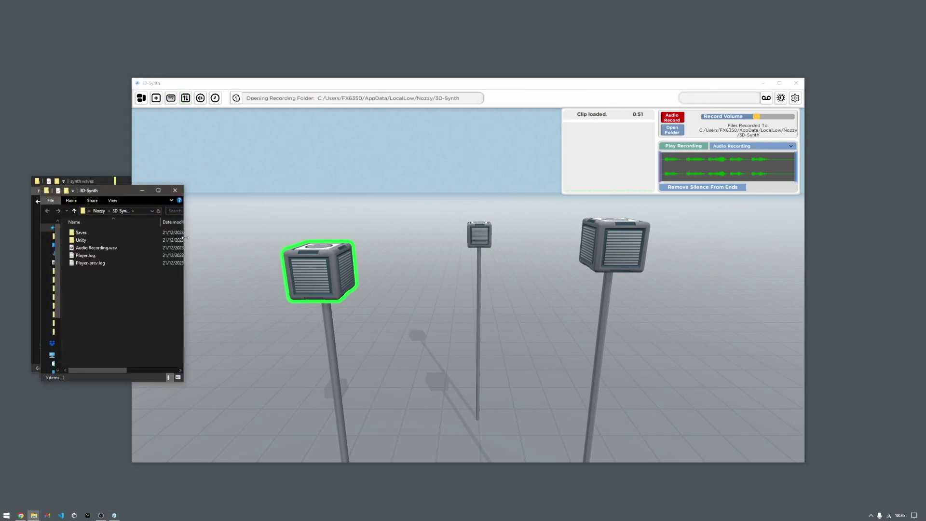
Enlarge the 3D-Synth folder window and copy Audio Recording.wav into the synth waves folder, accepting the security warning.
drag(187, 237, 292, 238)
drag(151, 193, 397, 236)
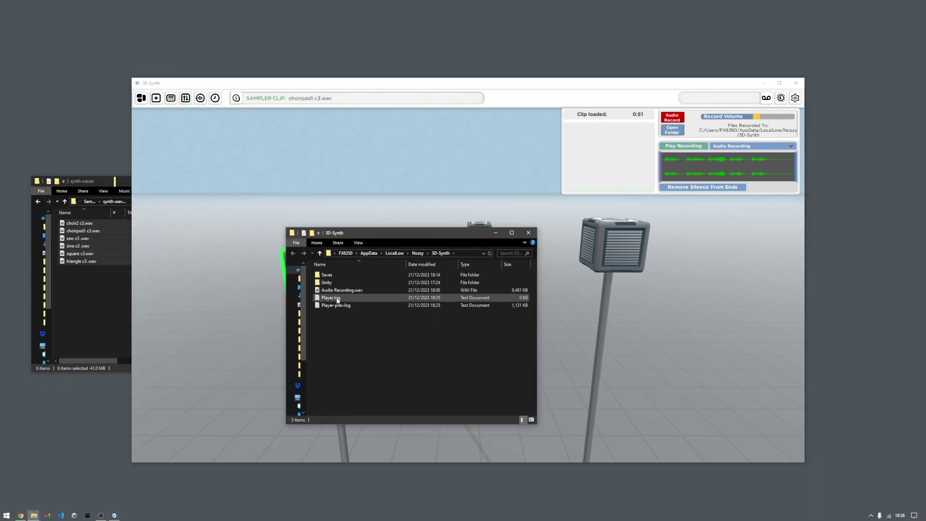
drag(330, 290, 96, 289)
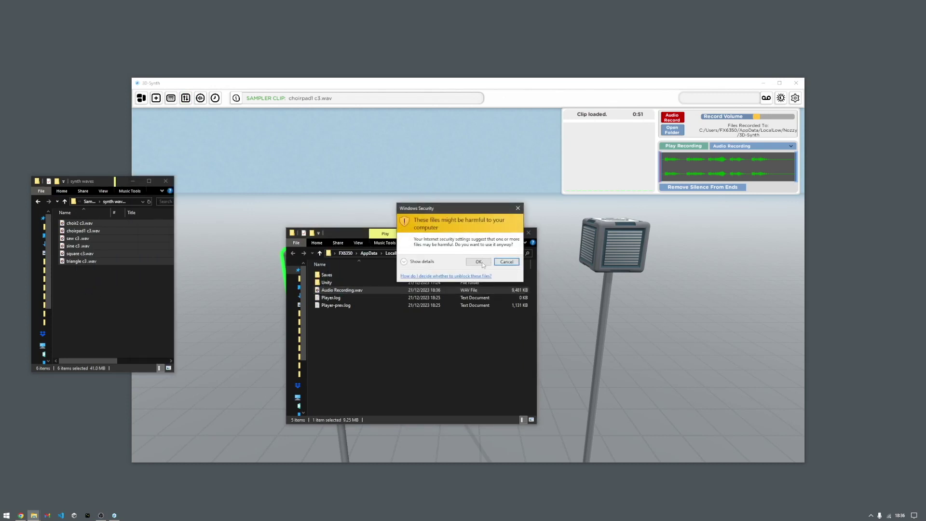
click(479, 262)
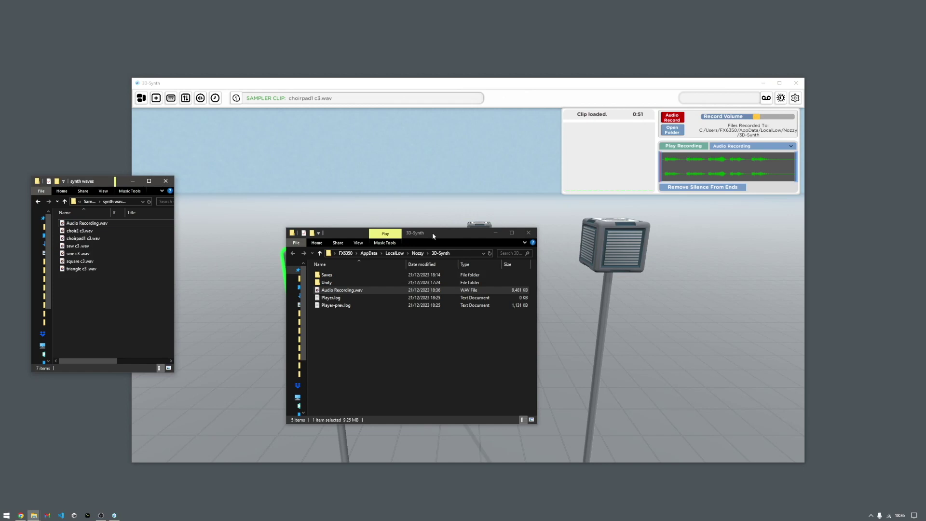
Import Audio Recording.wav from the synth waves folder into the Adder's sample list, preview it and stop the playback.
drag(433, 236, 665, 286)
click(156, 98)
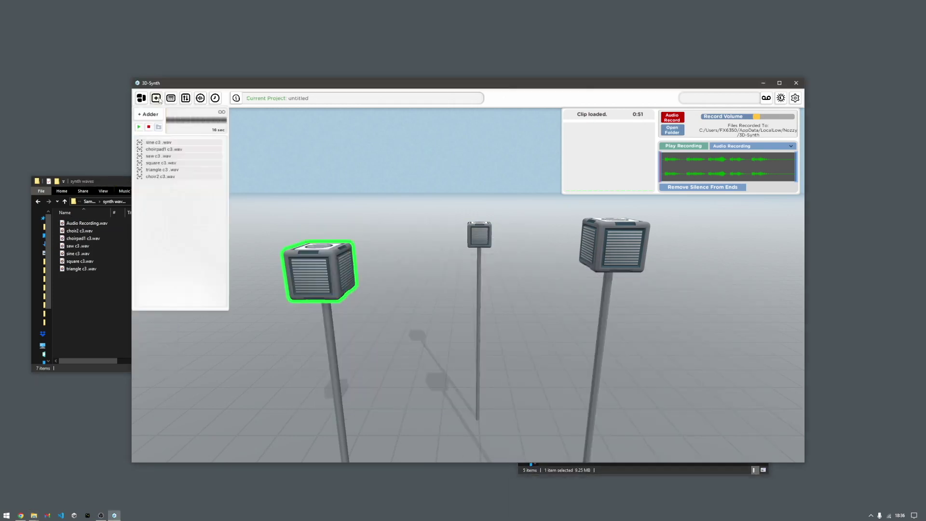
drag(106, 182, 84, 157)
drag(66, 198, 174, 189)
click(175, 186)
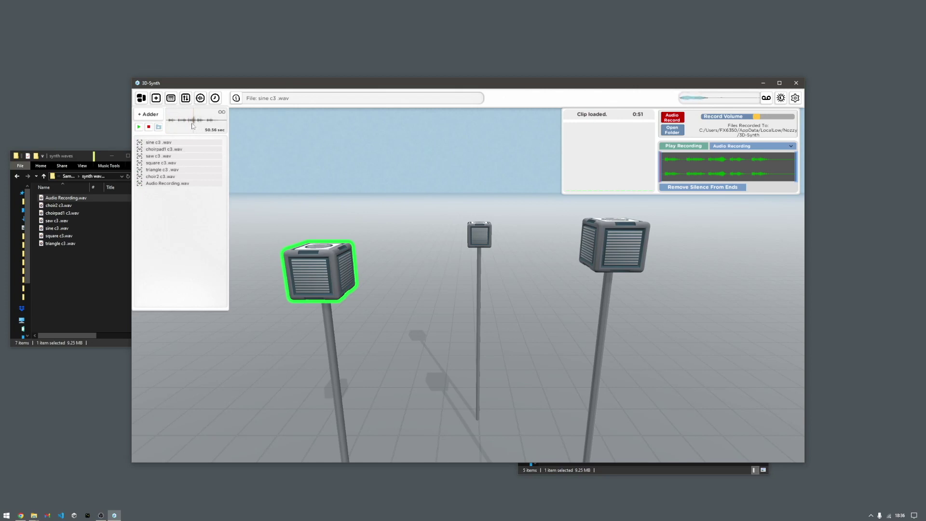
click(148, 126)
drag(255, 87, 278, 111)
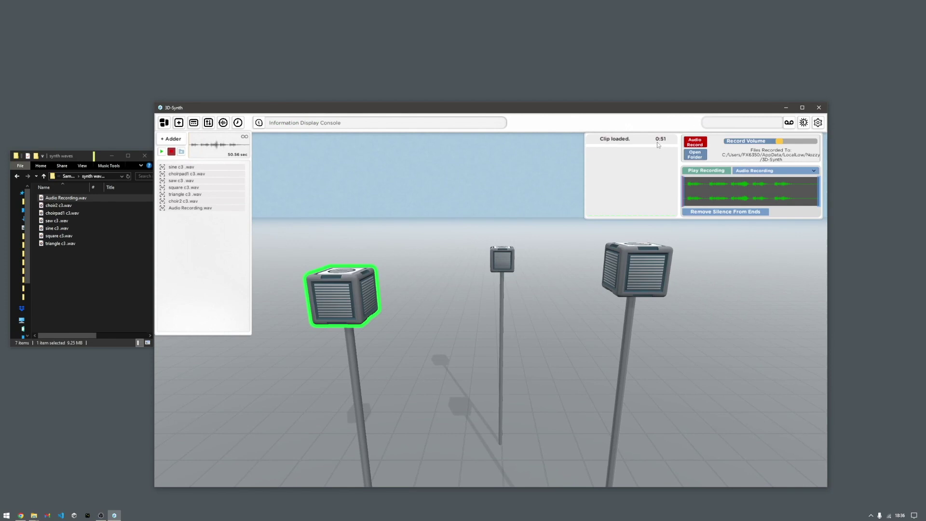
Close the audio recorder and the Adder, and save the project as "my newest project".
click(790, 123)
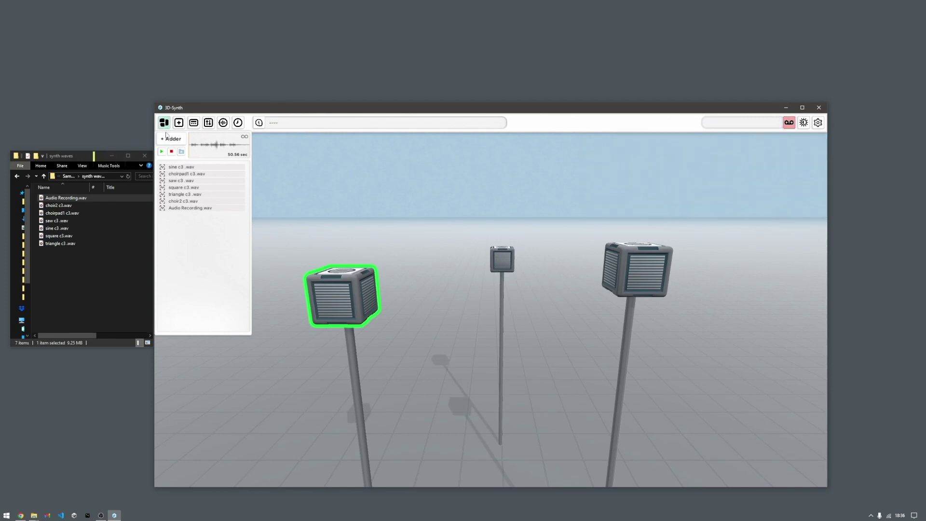
click(178, 123)
click(164, 125)
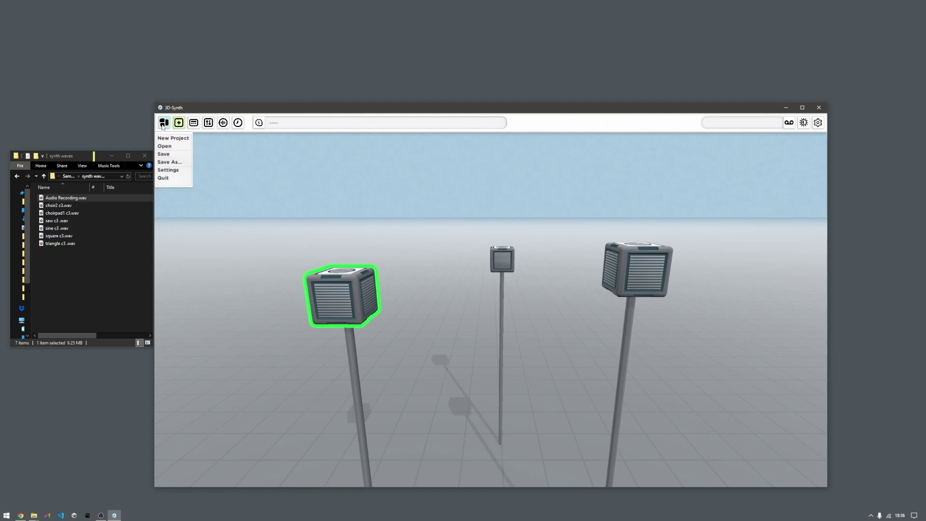
click(172, 163)
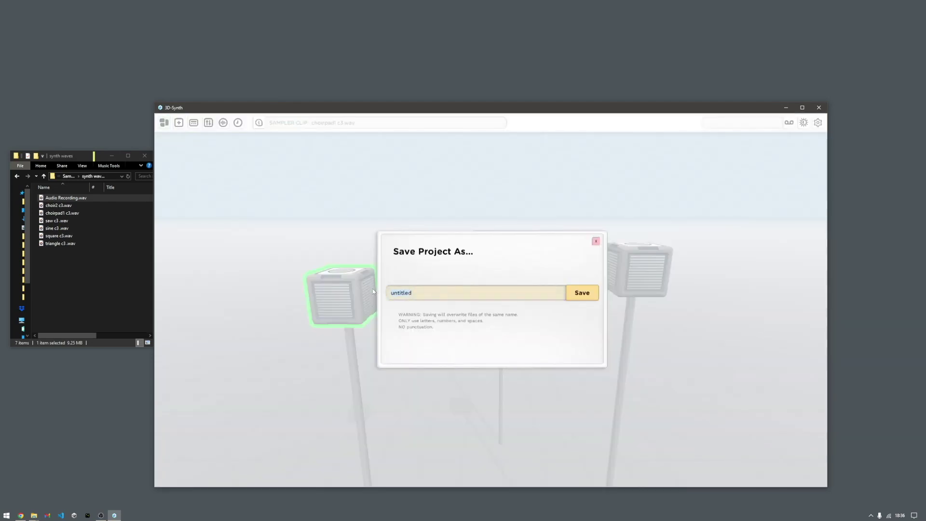
text(my newest project)
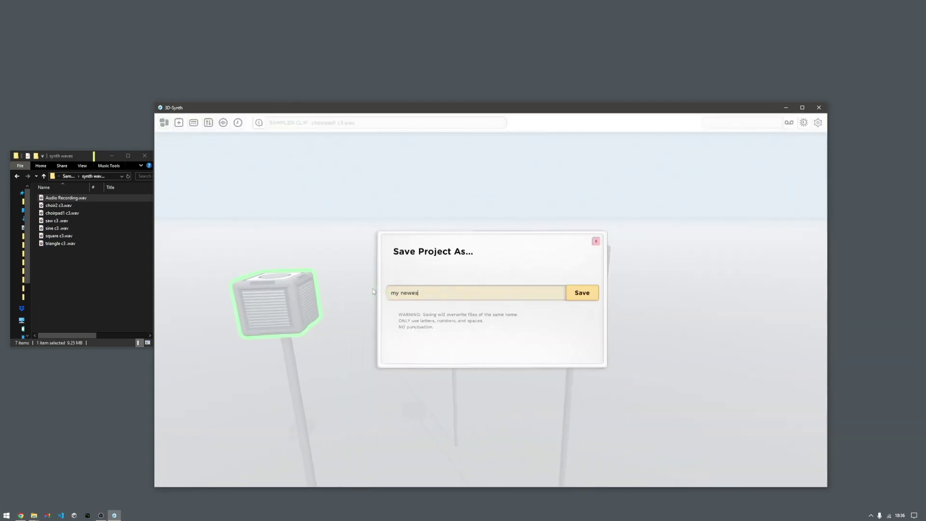
click(589, 292)
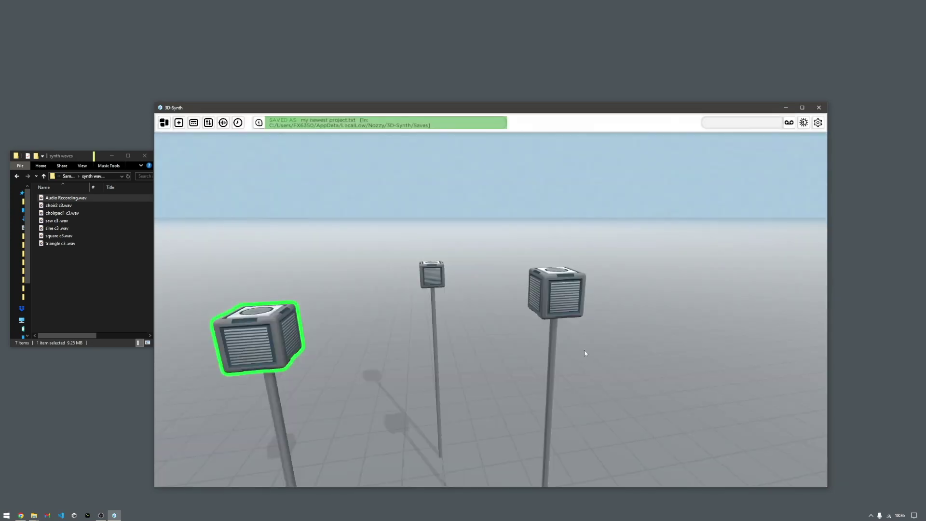
Start a new project and confirm leaving the current one.
click(164, 124)
click(181, 141)
click(493, 321)
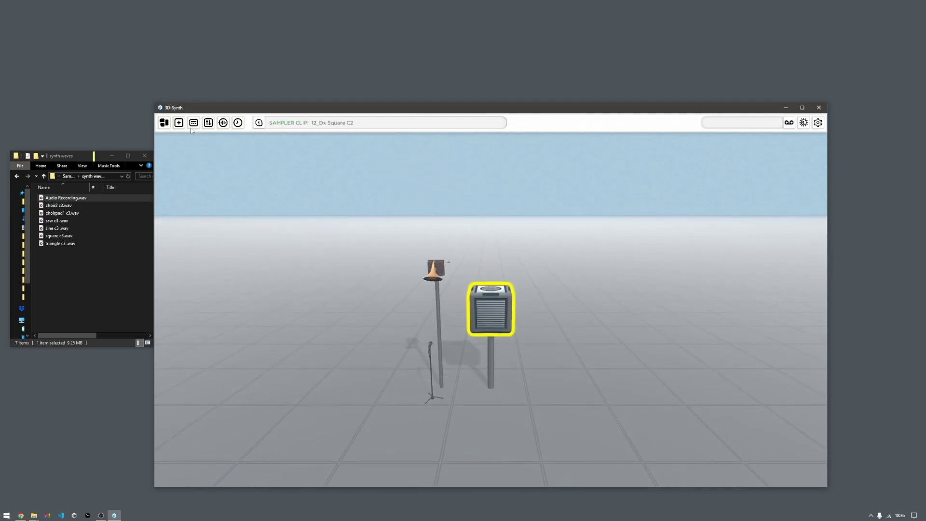
Open the saved project "my newest project.txt".
click(164, 123)
click(175, 146)
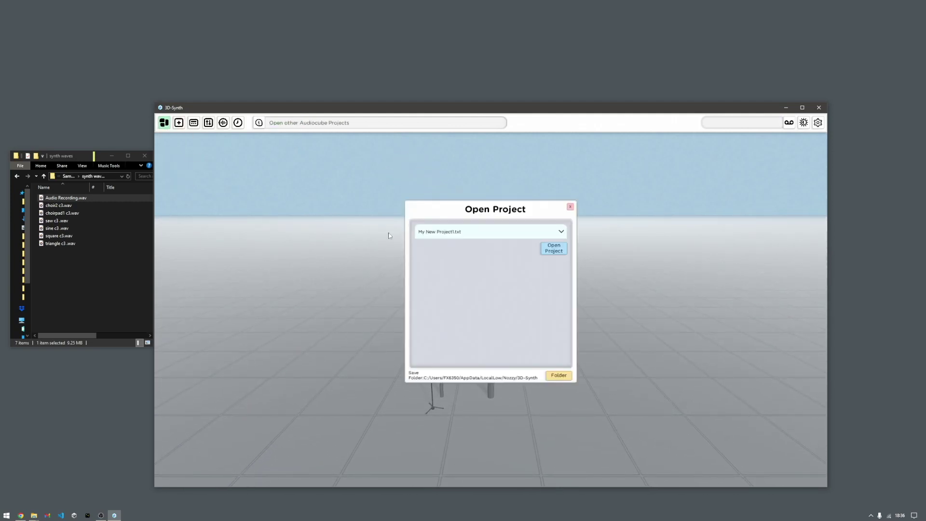
click(448, 232)
click(451, 245)
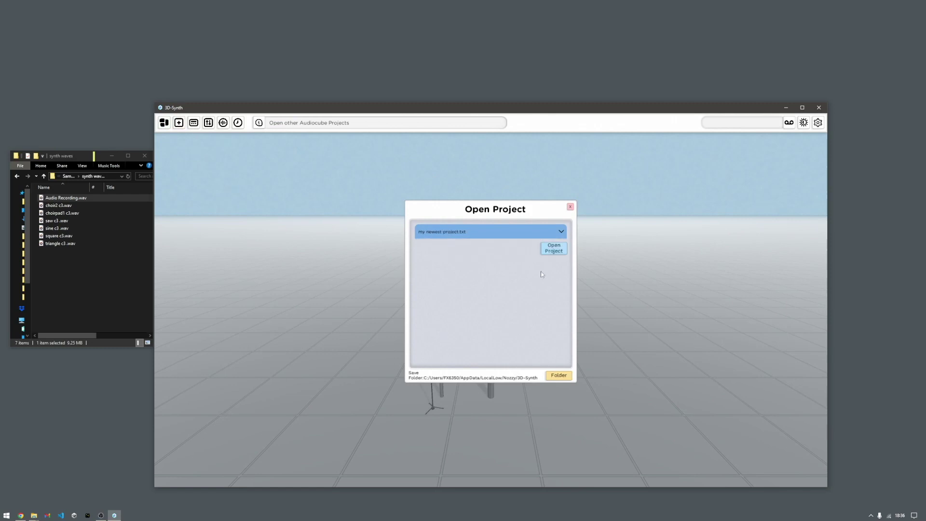
click(552, 248)
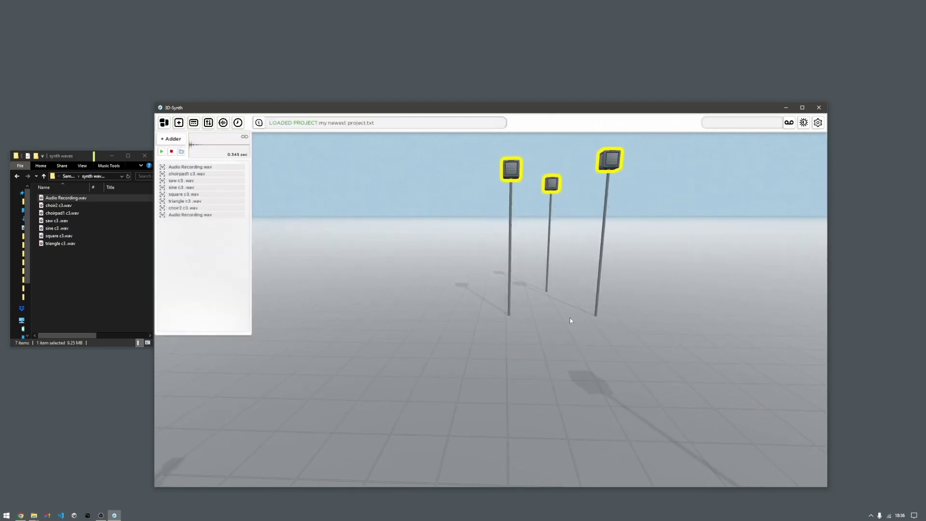
Check the loaded project's timeline, and close the timeline, the recorder and the Adder.
click(238, 123)
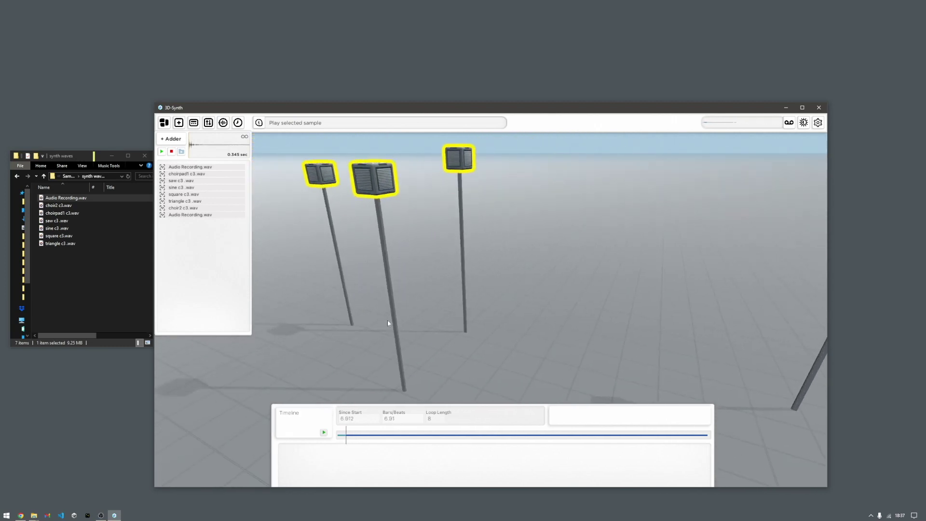
click(239, 123)
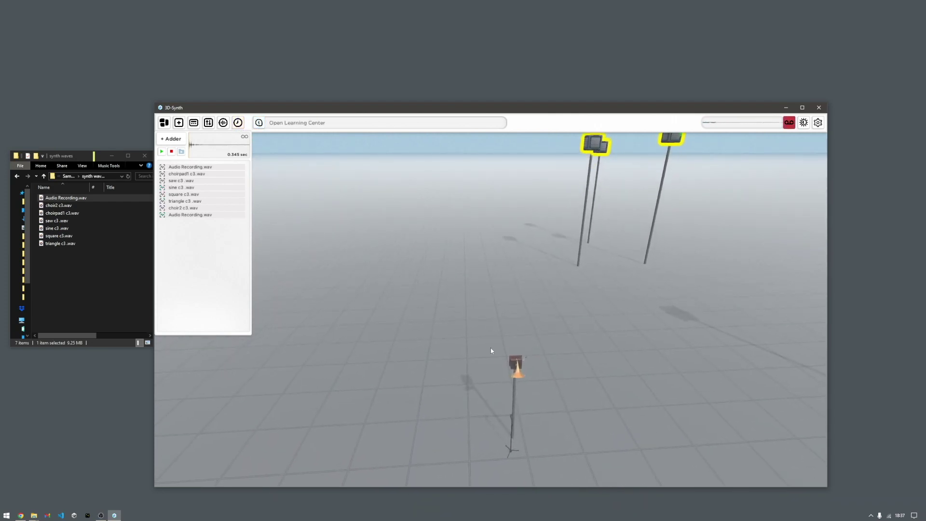
click(790, 123)
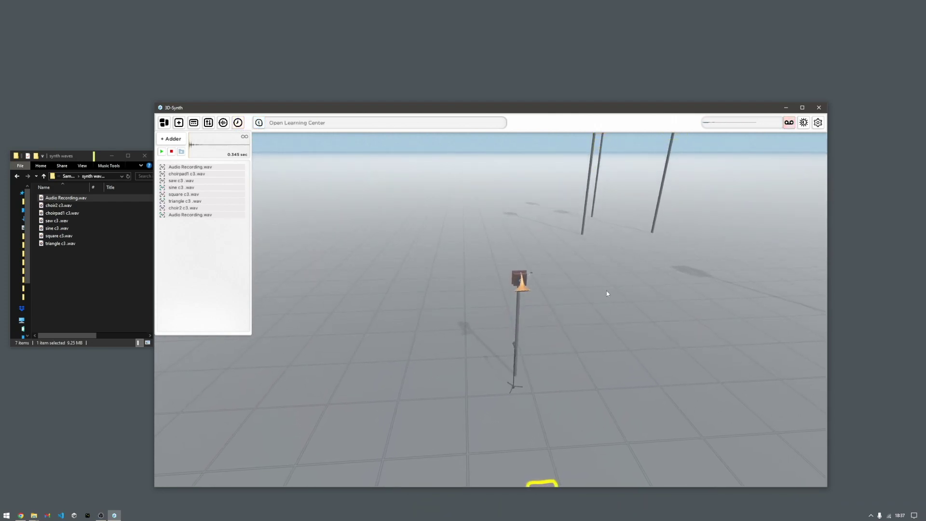
click(179, 124)
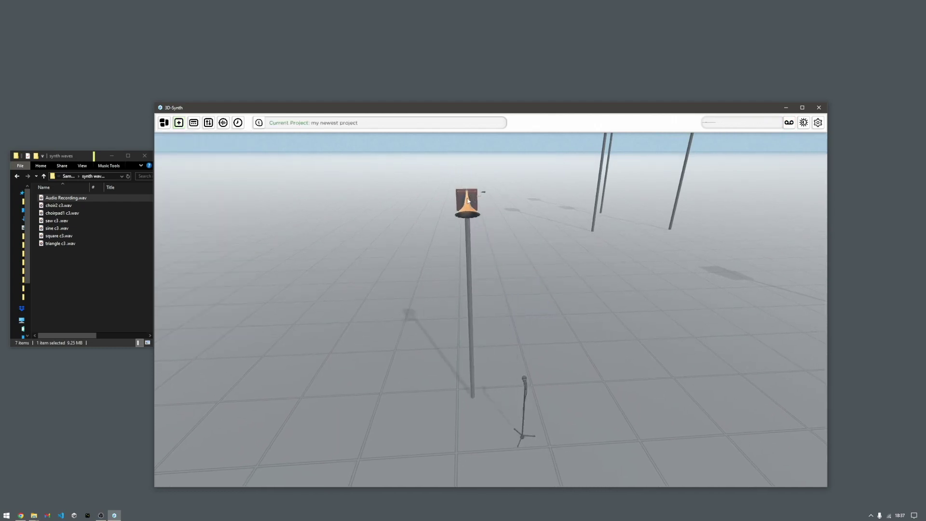
Trigger the horn-shaped device and follow the white balls it releases among the sampler cubes.
click(470, 198)
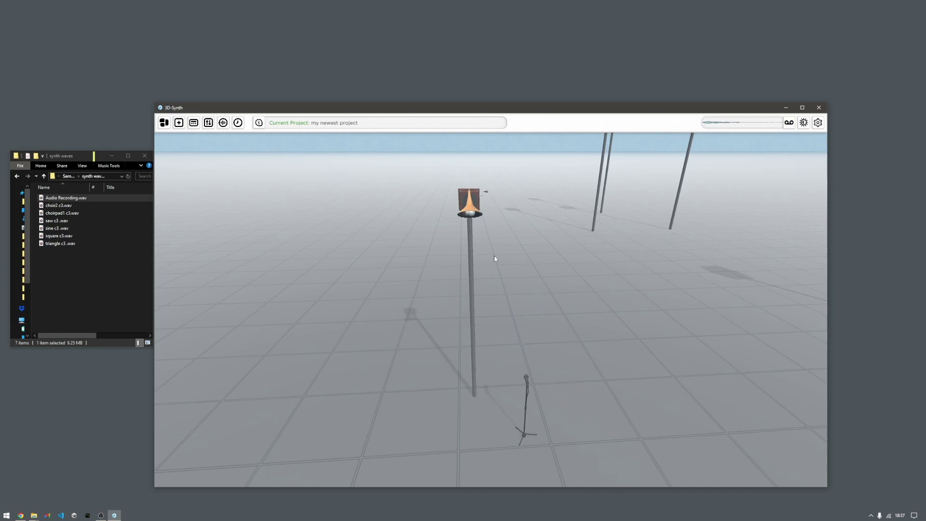
key(a)
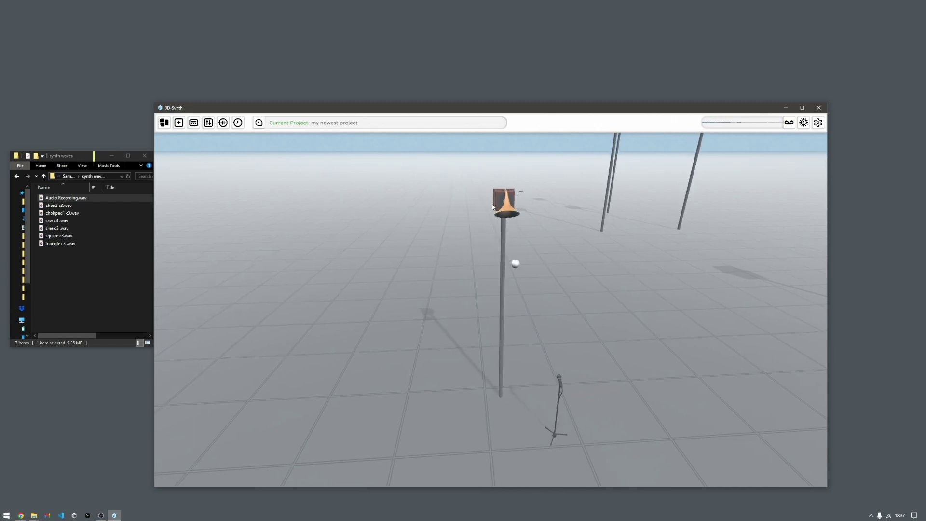
key(Left)
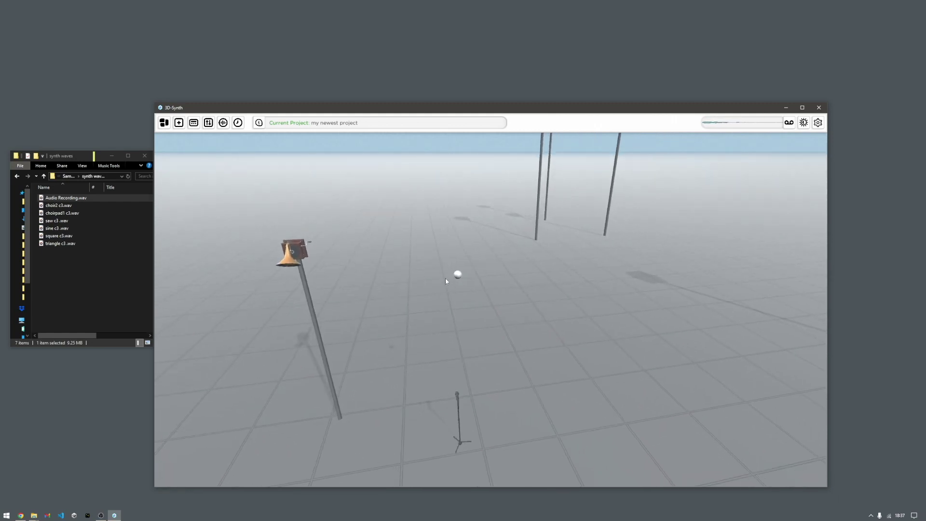
middle_drag(446, 279, 489, 288)
drag(464, 285, 470, 185)
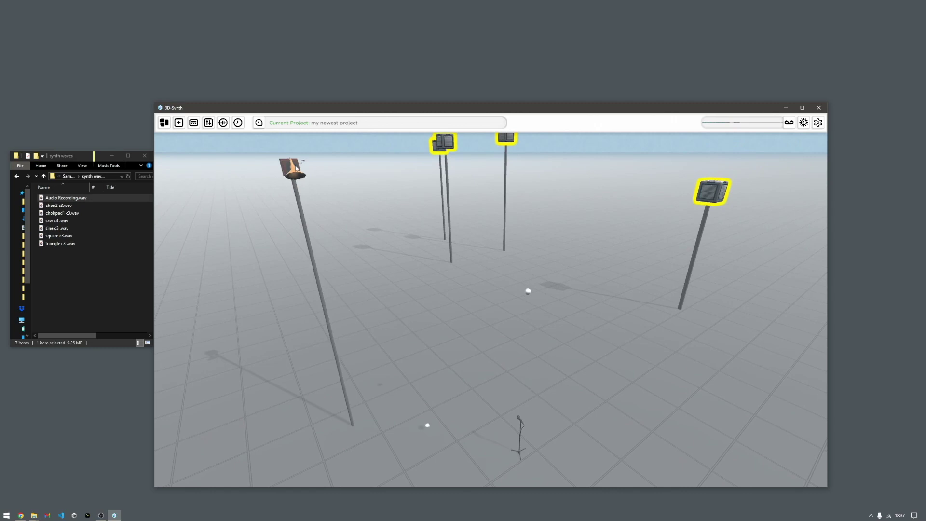
key(q)
key(d)
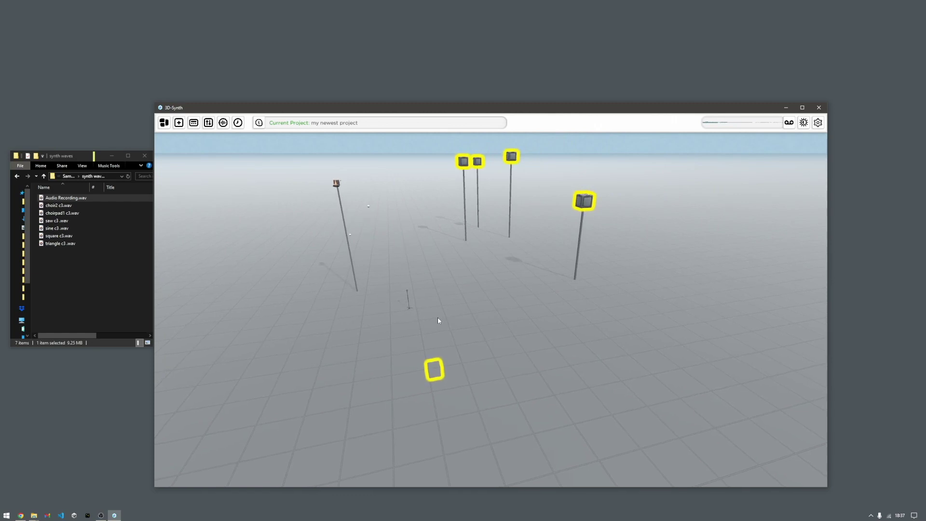
Try to place the Sine wave sample near the microphone stand, and close the device controls.
click(222, 123)
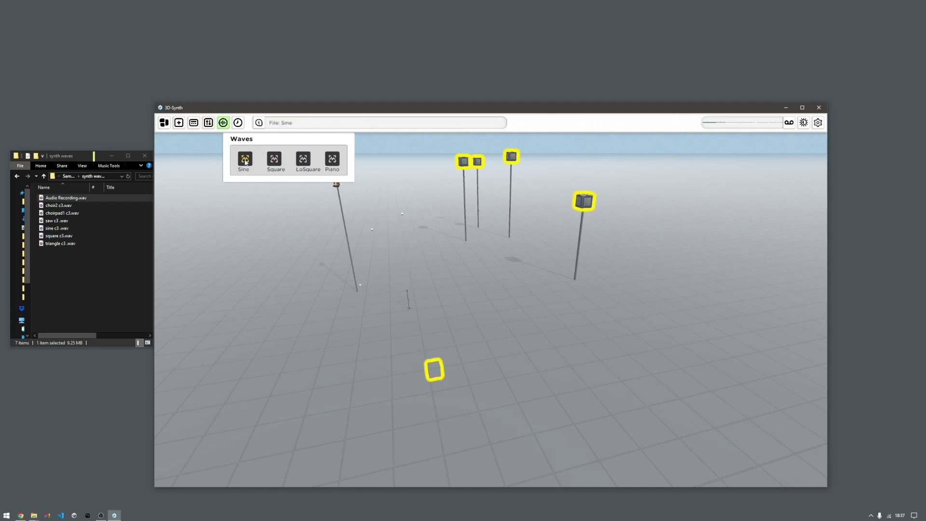
drag(244, 158, 406, 288)
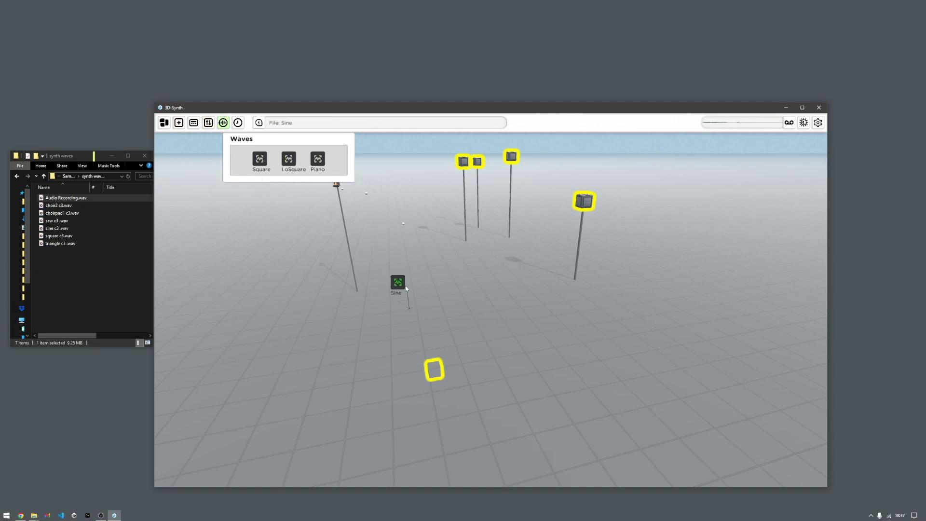
drag(473, 302, 472, 299)
scroll(472, 258, down, 3)
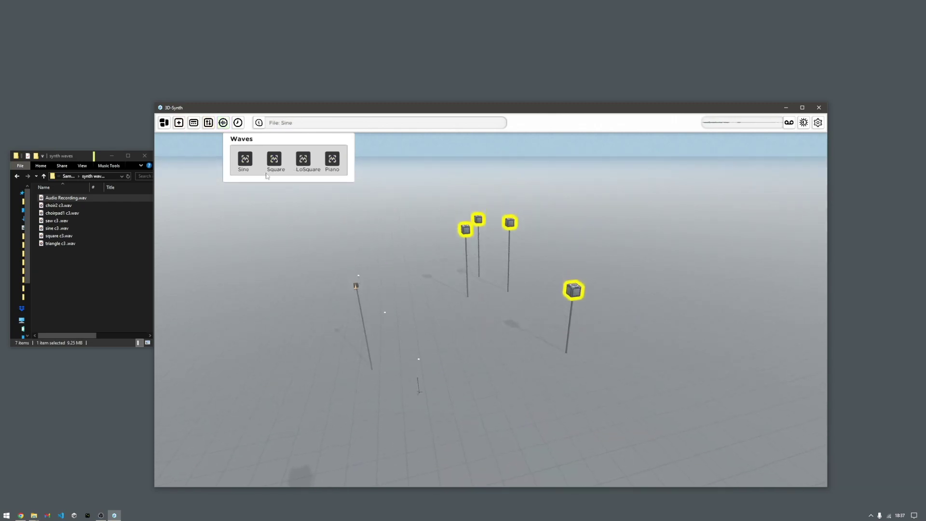
scroll(248, 175, up, 3)
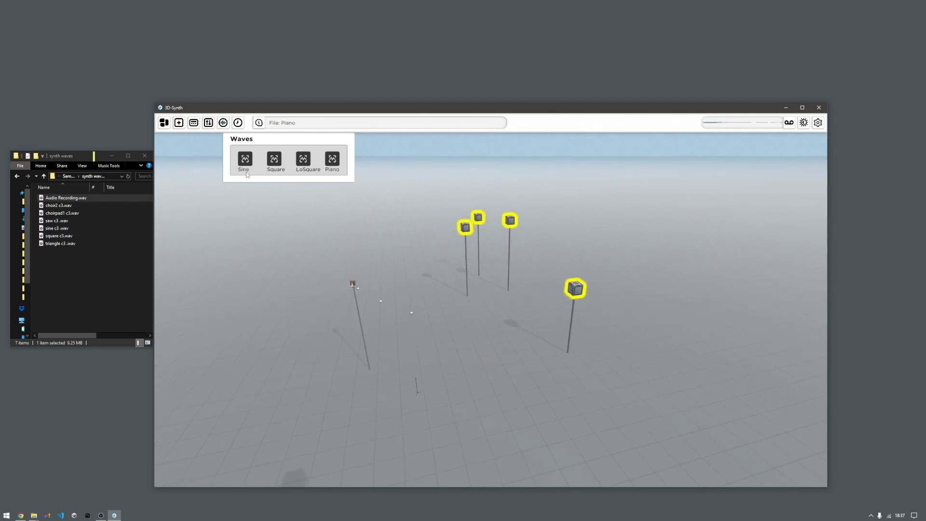
key(d)
click(224, 123)
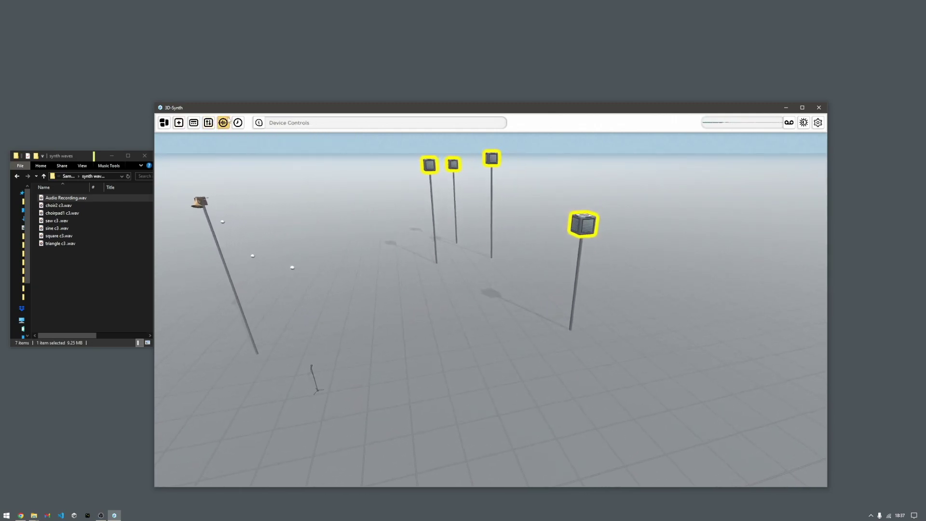
Open the project menu and make the 3D-Synth window slightly smaller.
click(164, 124)
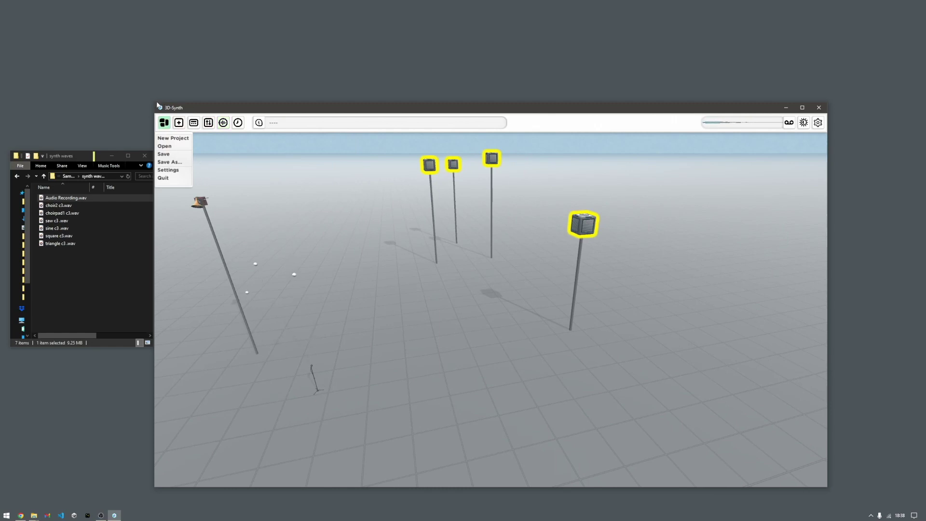
drag(155, 103, 192, 107)
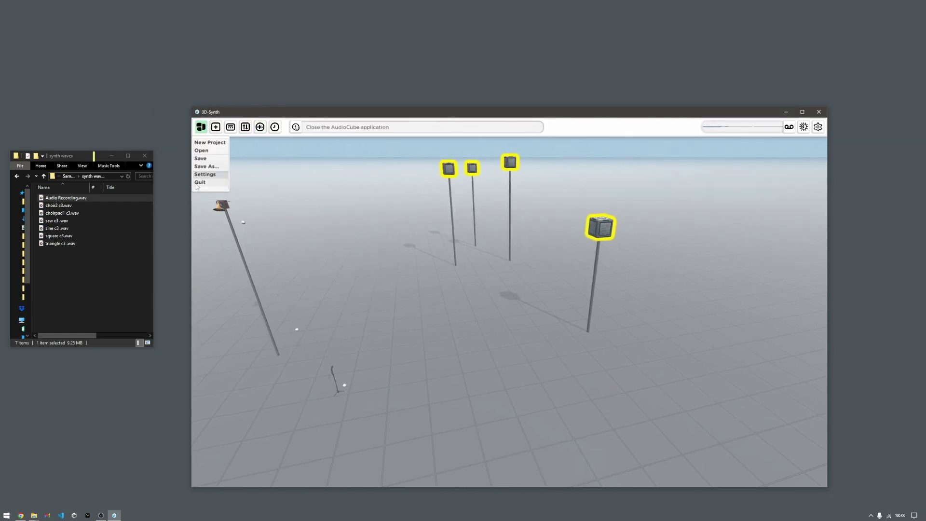